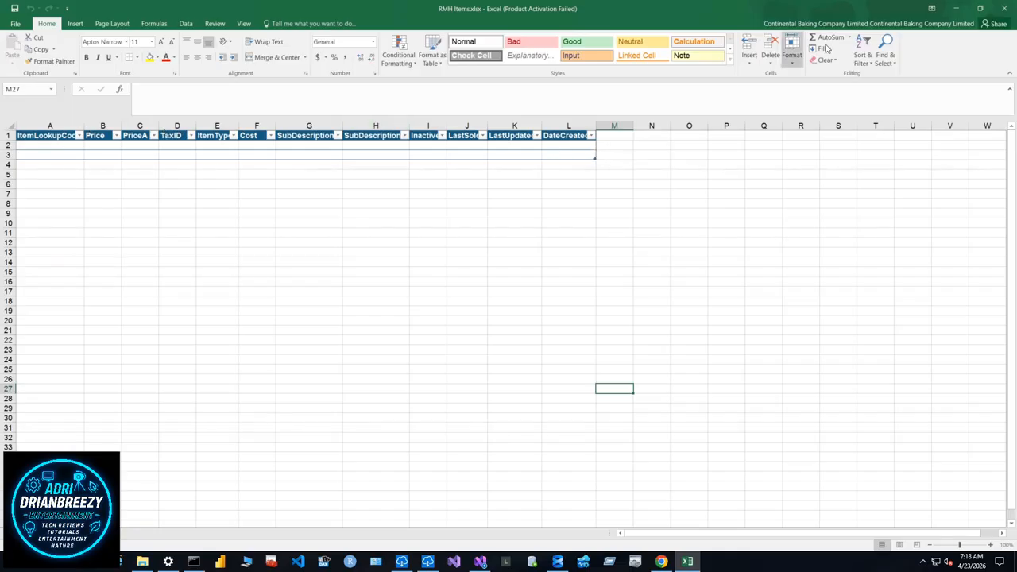
- Switch from the Excel workbook to Visual Studio 2022 and create an Integration Services Project named ITemsETL
click(960, 8)
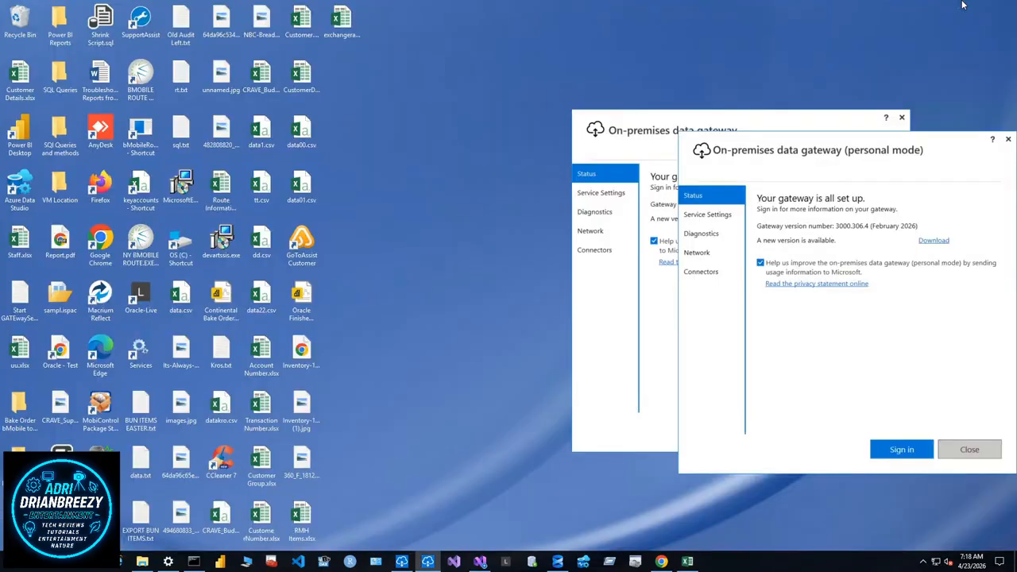
click(453, 561)
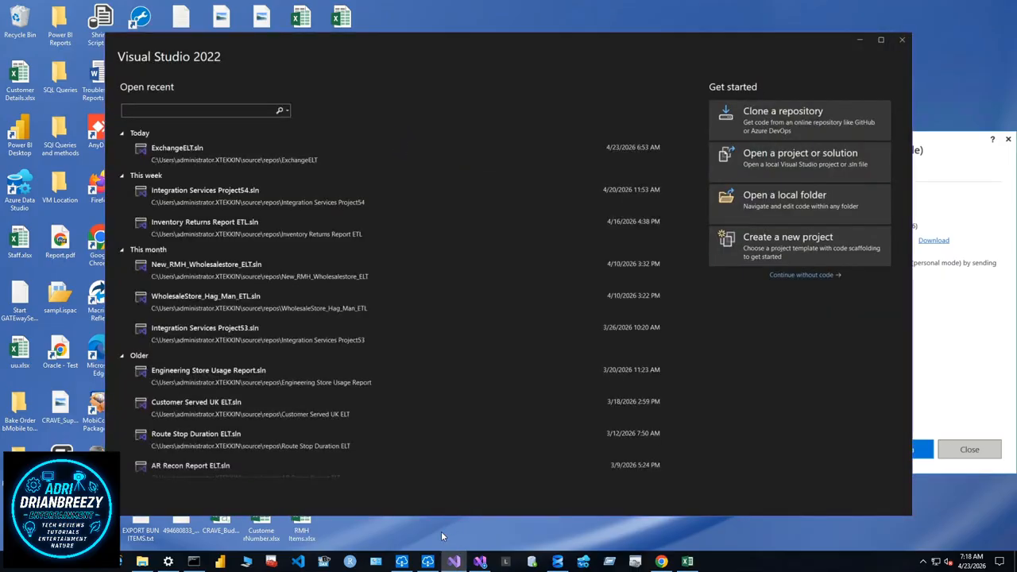
click(770, 253)
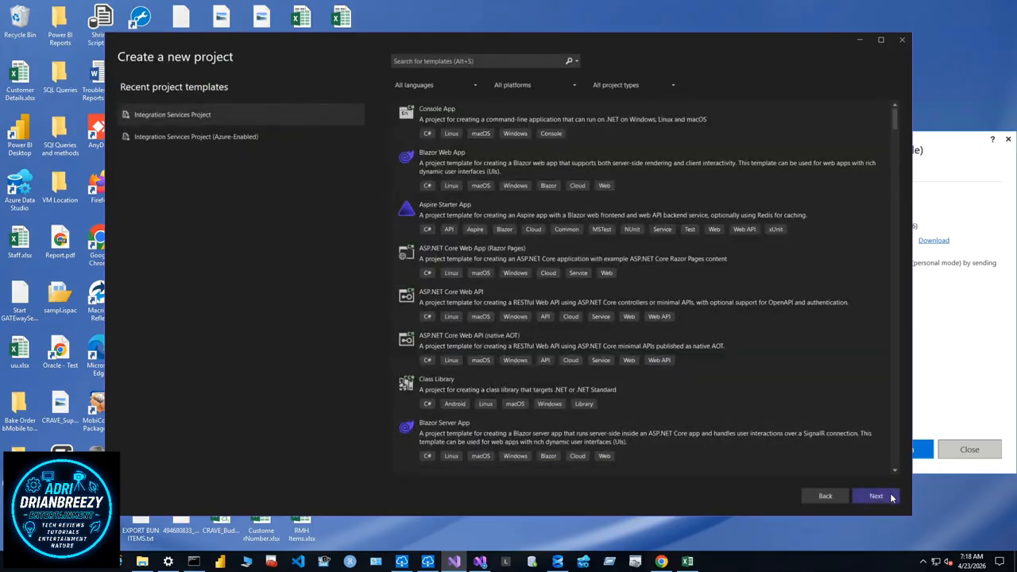
click(876, 496)
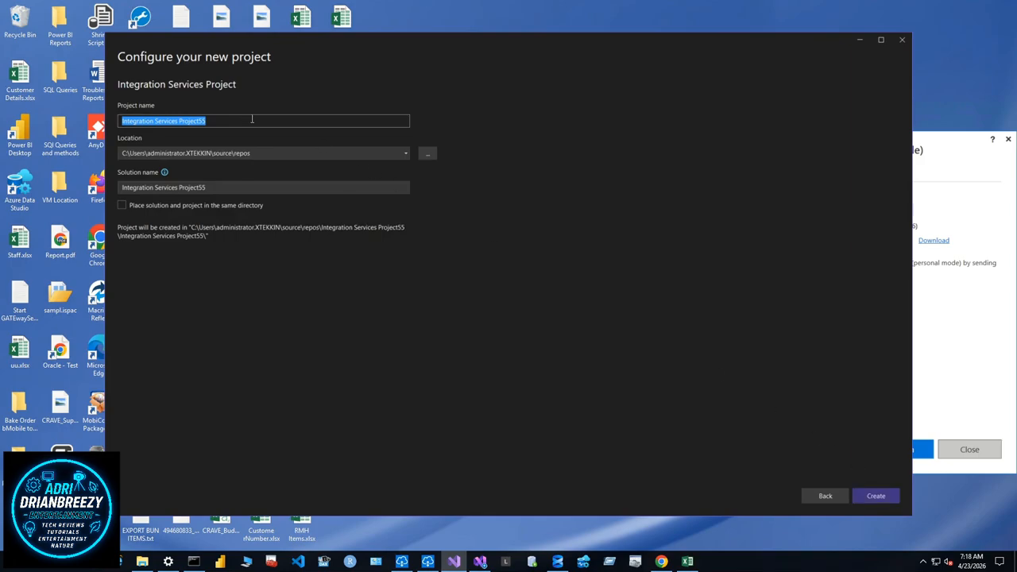
key(BackSpace)
text(ITems)
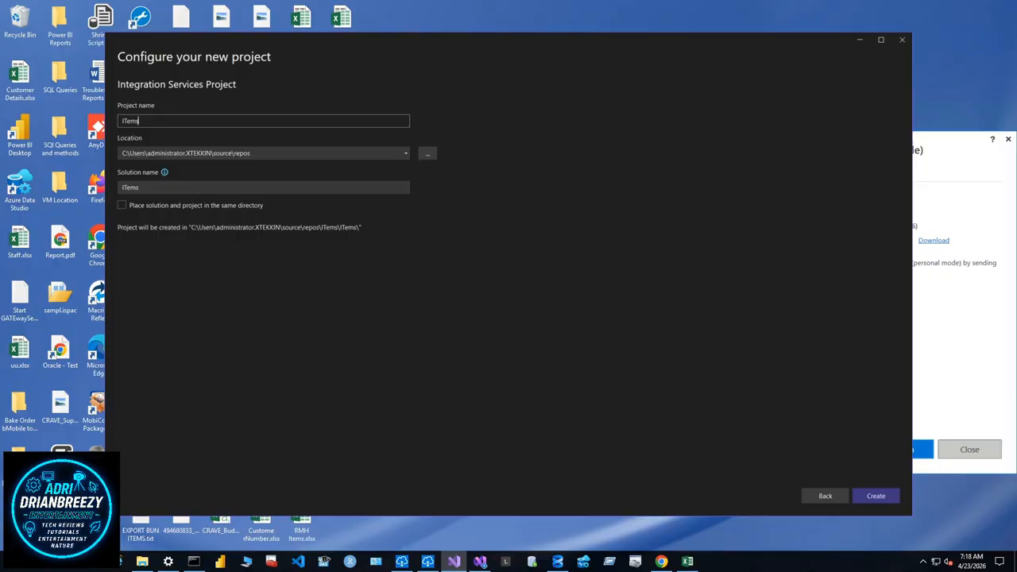
text(ETL)
click(878, 494)
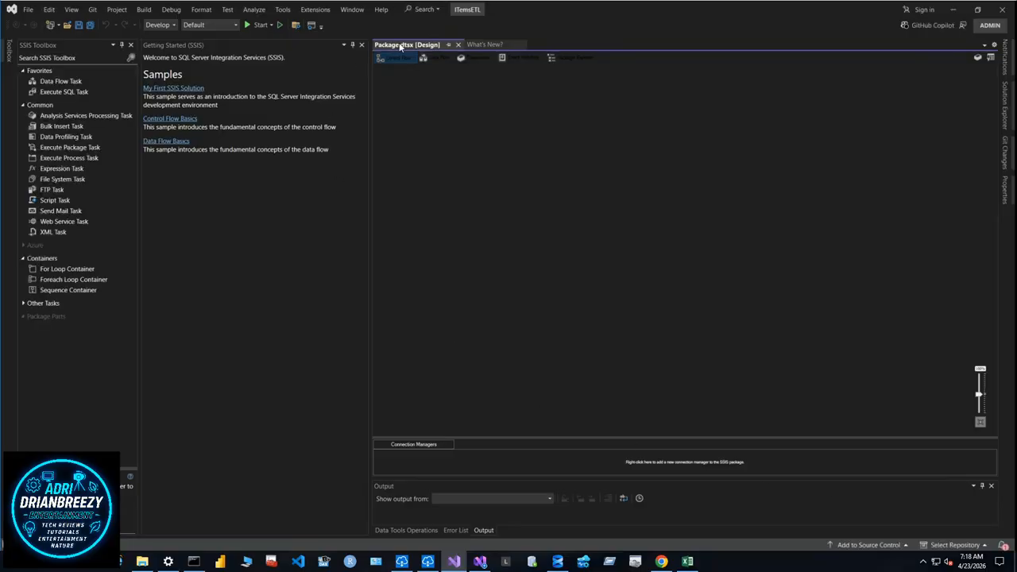
- Add a Data Flow Task to the empty Package.dtsx
click(442, 59)
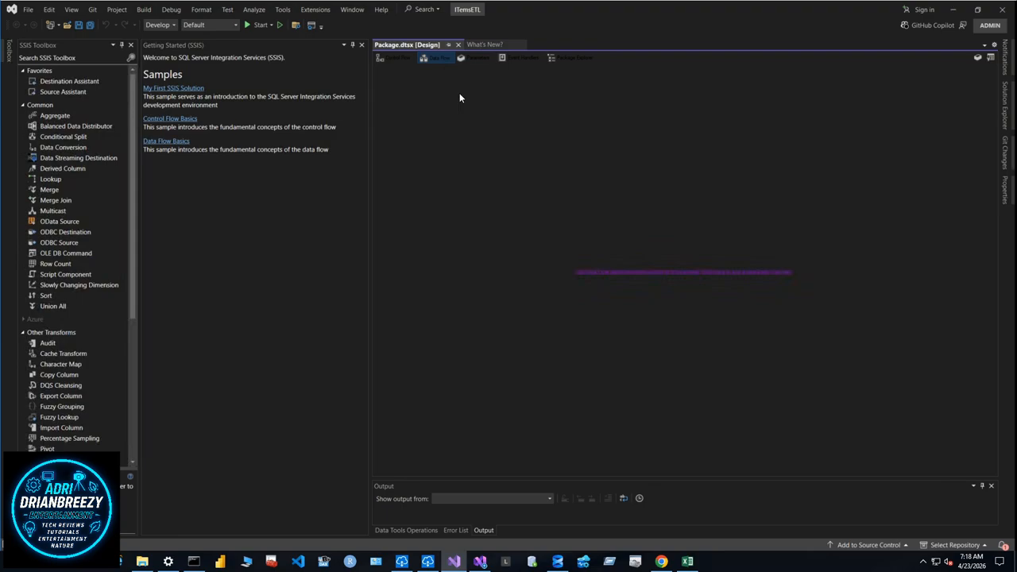
click(609, 275)
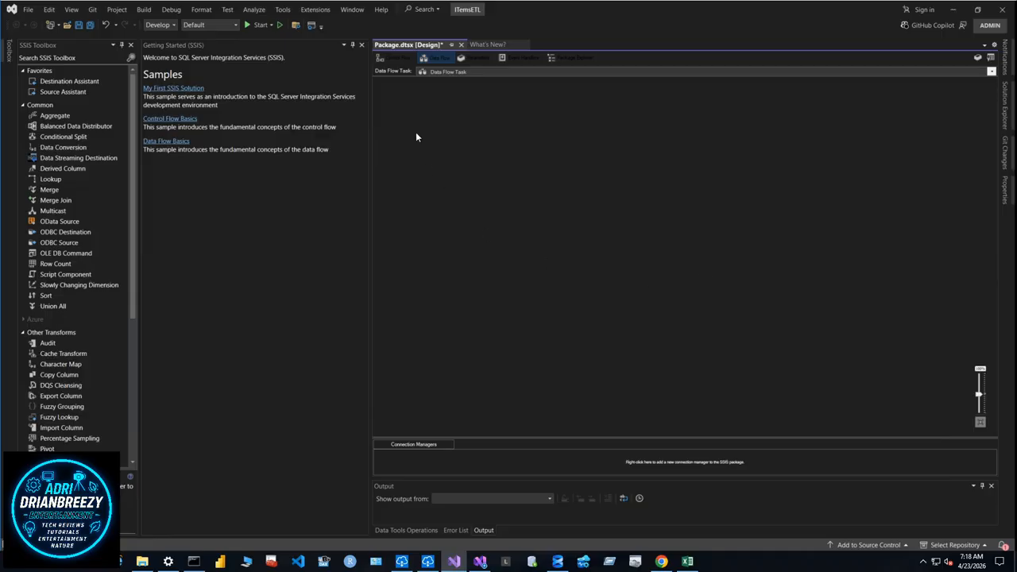
click(398, 56)
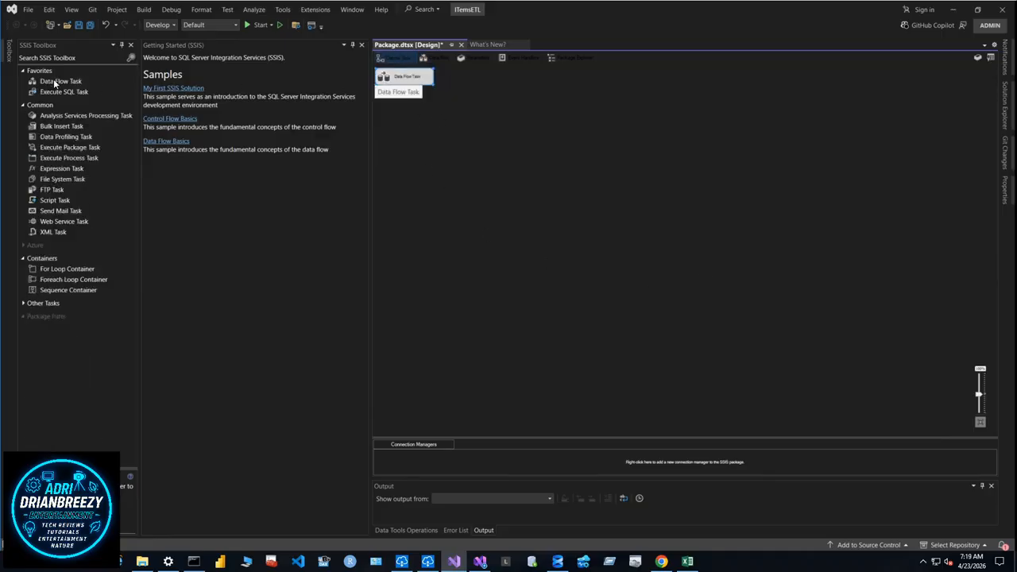
drag(59, 81, 430, 164)
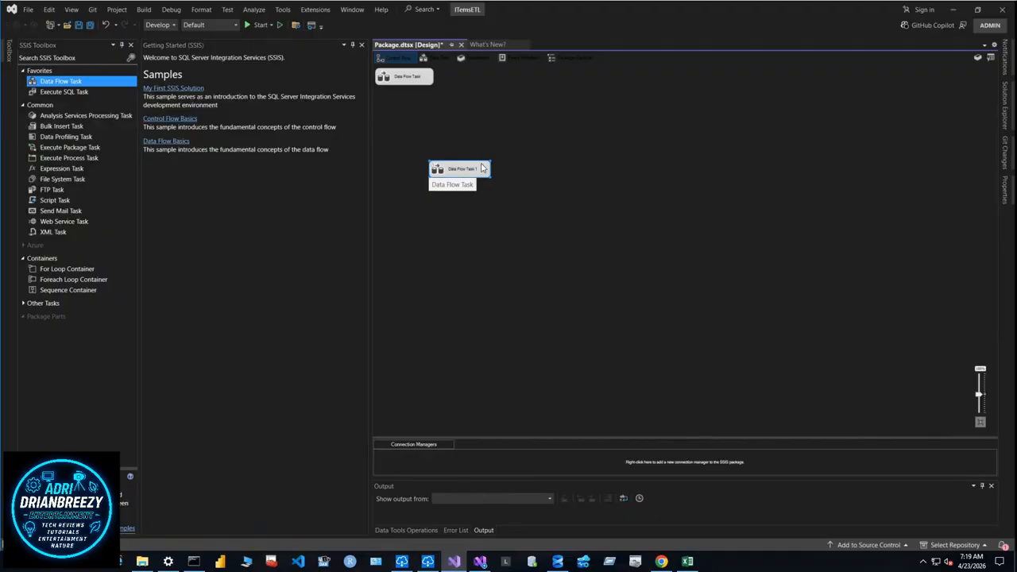
key(Delete)
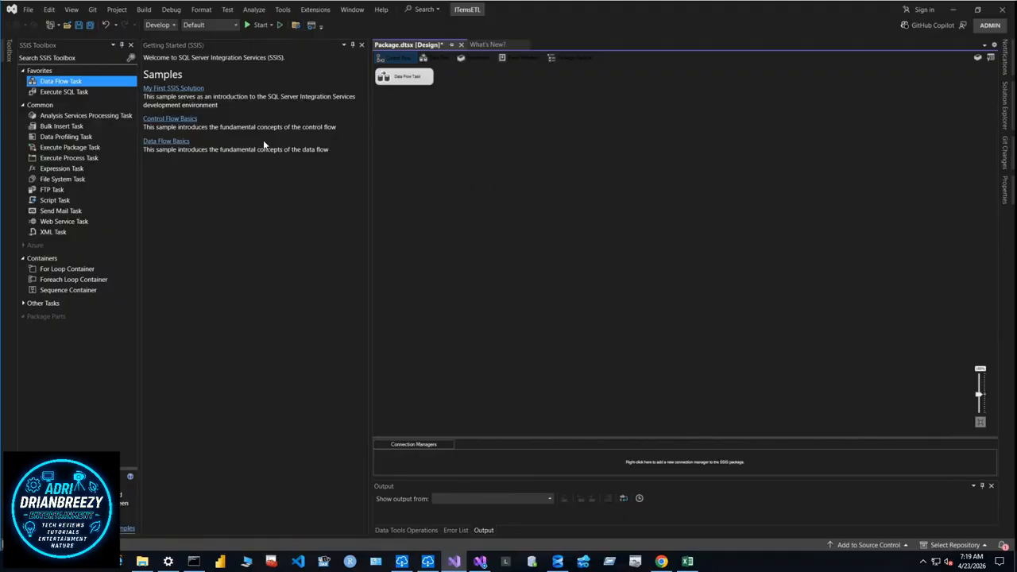
- Open the Data Flow Task and place an ADO NET Source with an Excel Destination below it
double_click(409, 77)
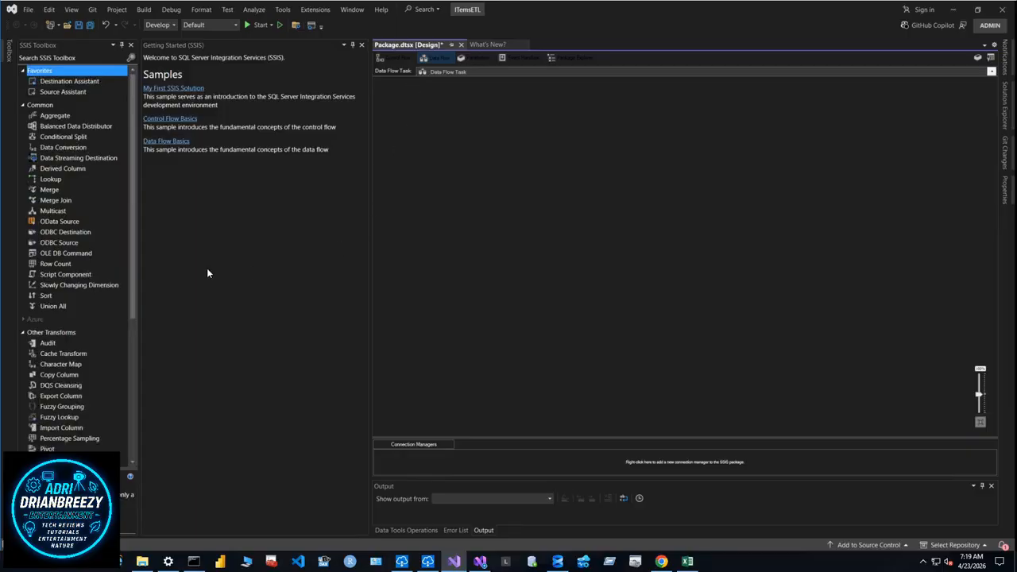
scroll(99, 224, down, 7)
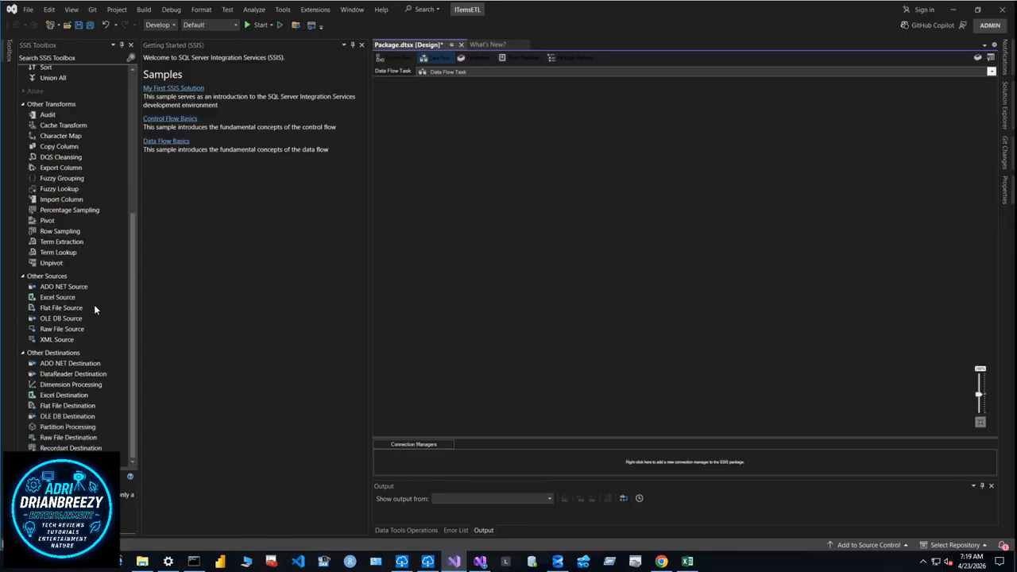
drag(79, 288, 489, 184)
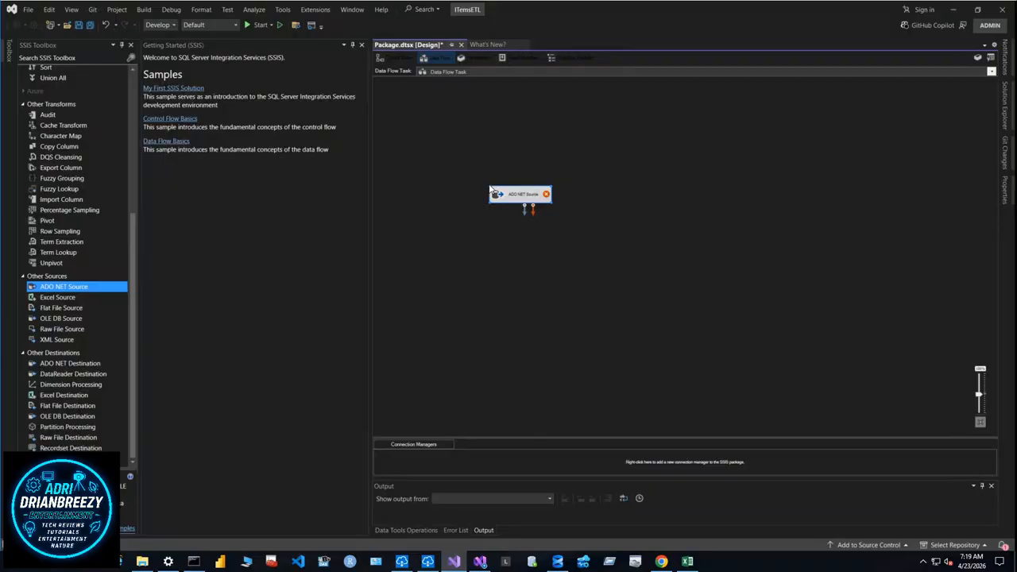
drag(76, 400, 564, 311)
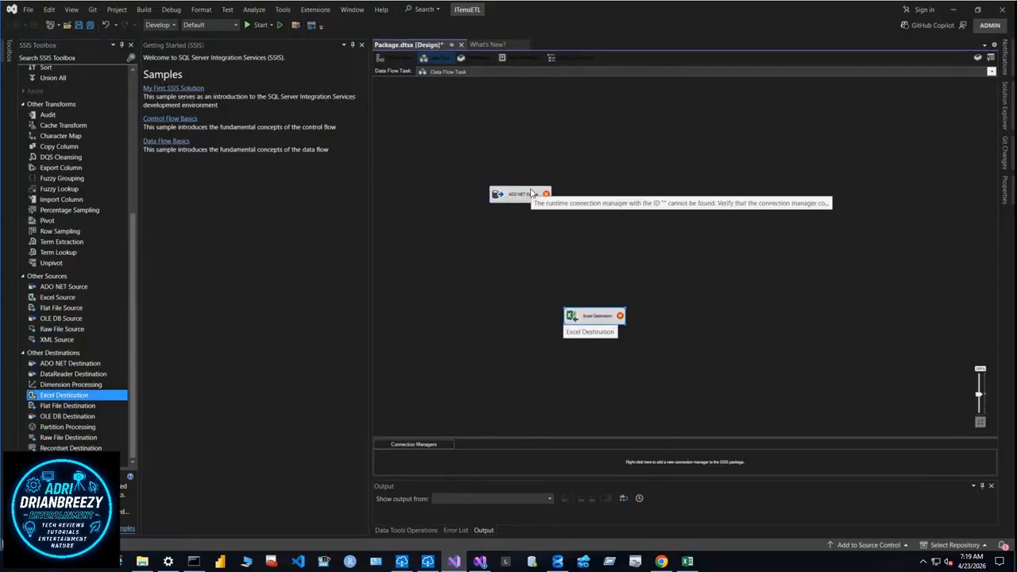
- Assign the existing 10.101.7.60\mssqlsvr.CBCRMHCDB.sa data connection to the ADO NET Source
double_click(522, 194)
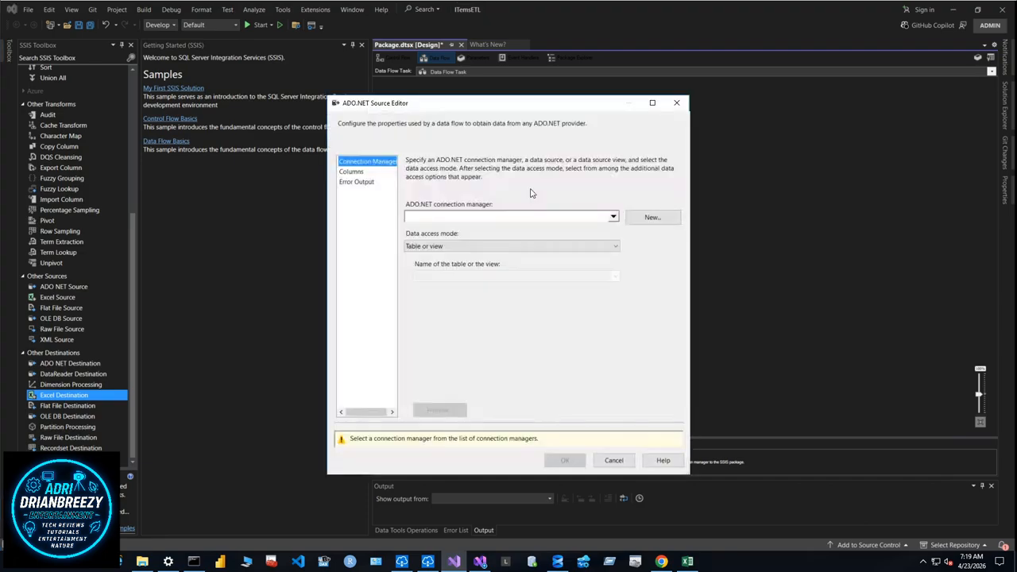
click(639, 218)
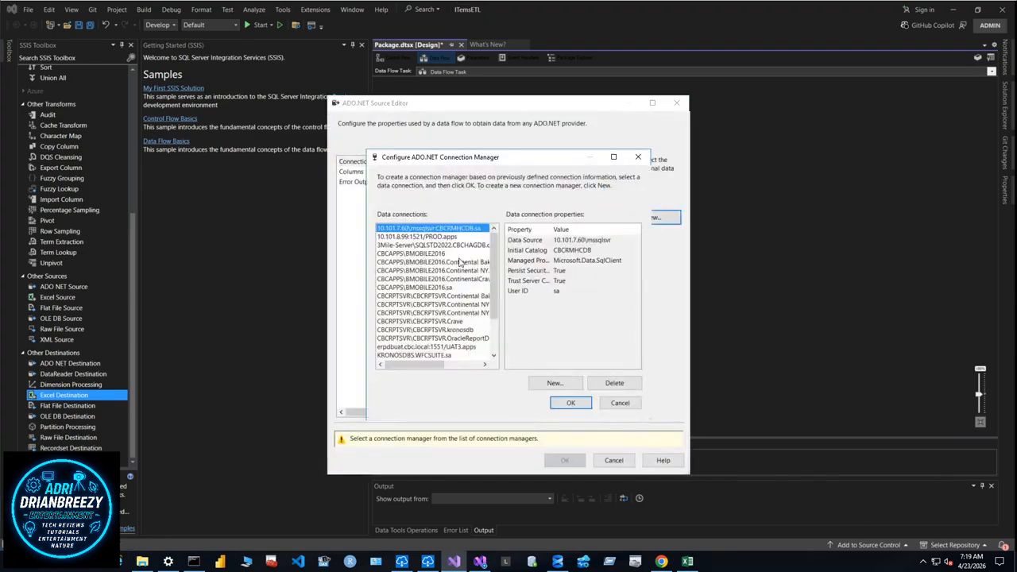
click(572, 404)
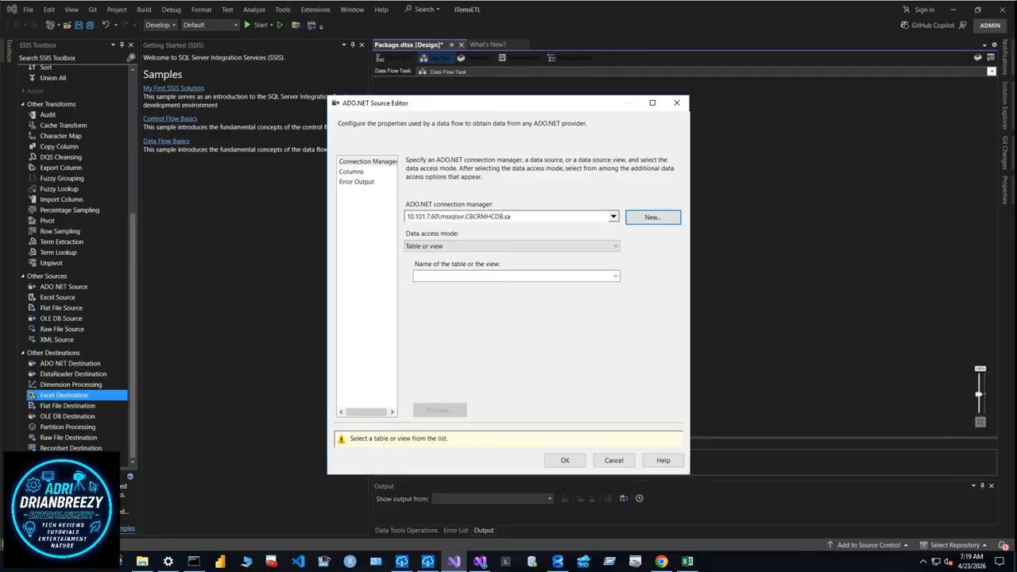
- Set the ADO NET Source's data access mode to SQL command, paste the copied query and preview its results
click(557, 247)
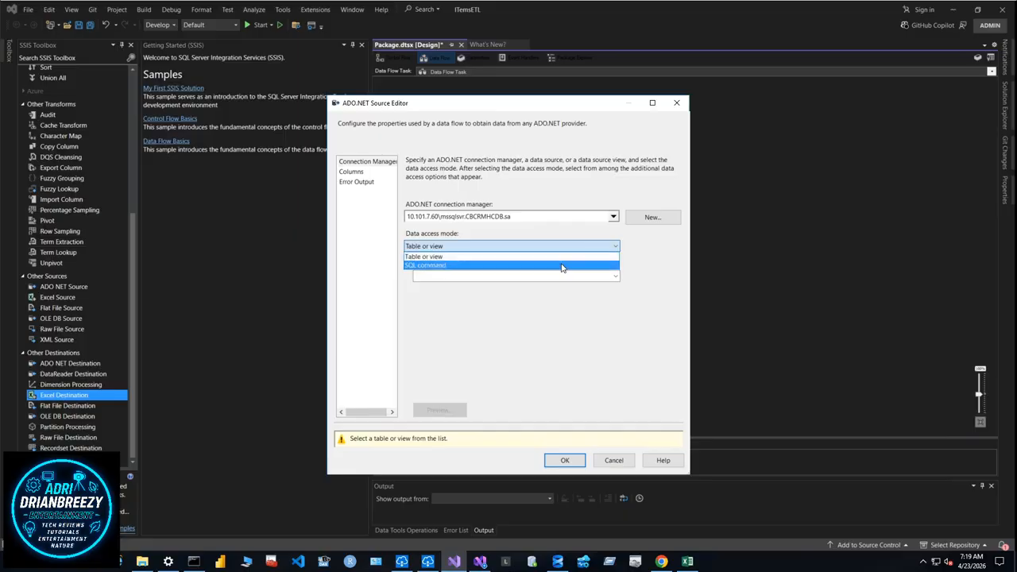
click(564, 265)
right_click(541, 284)
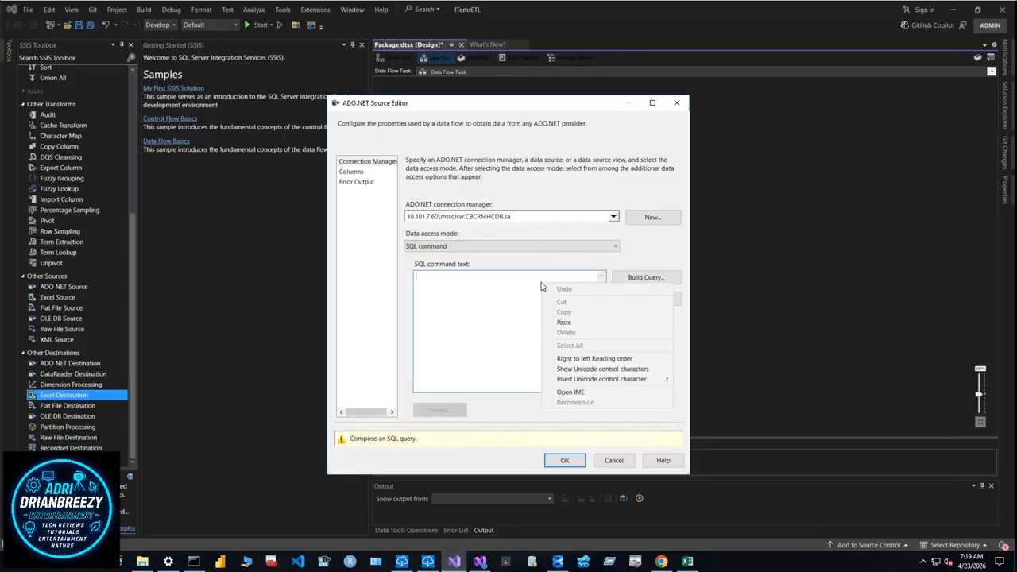
click(564, 322)
click(434, 411)
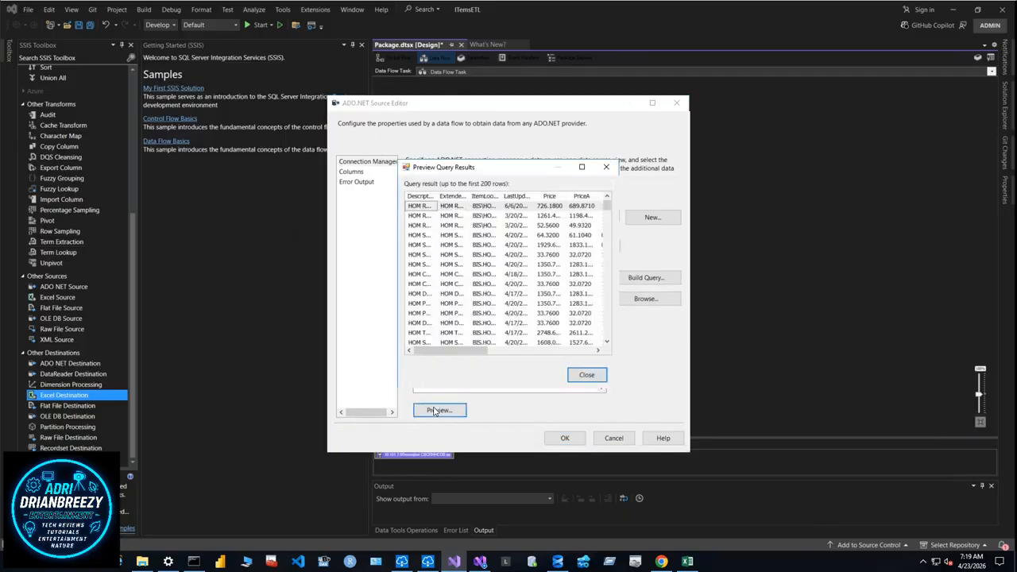
click(585, 374)
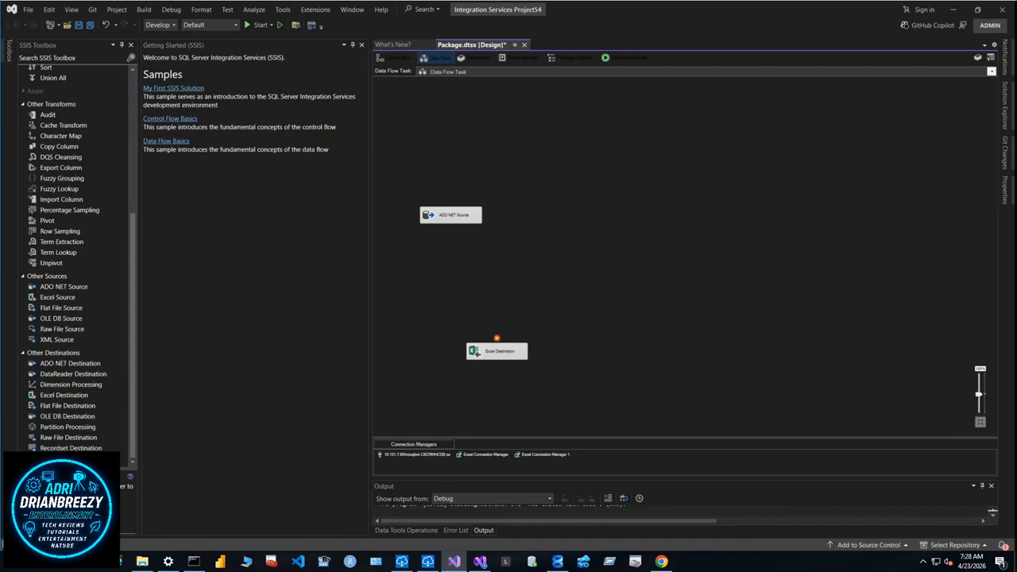
- Add a Data Conversion transformation to the data flow and connect the ADO NET Source's output to it
click(135, 280)
scroll(133, 221, up, 5)
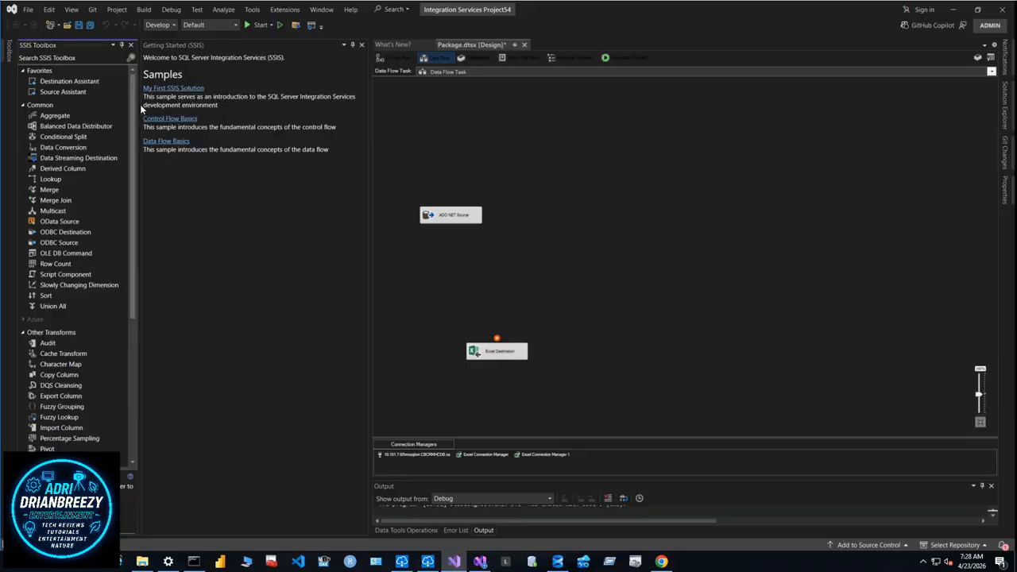
click(70, 150)
drag(70, 150, 572, 269)
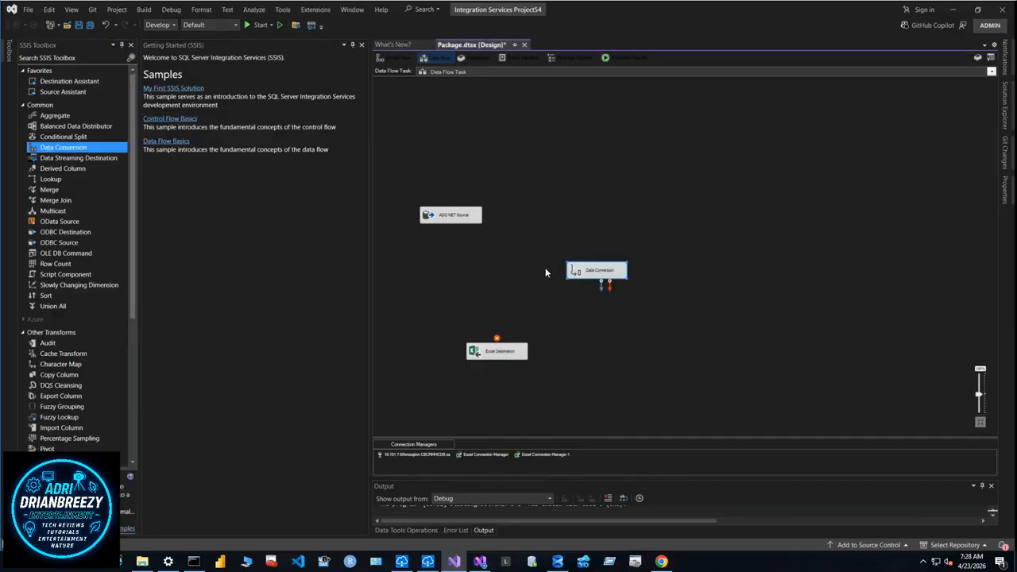
click(451, 216)
drag(460, 264, 585, 267)
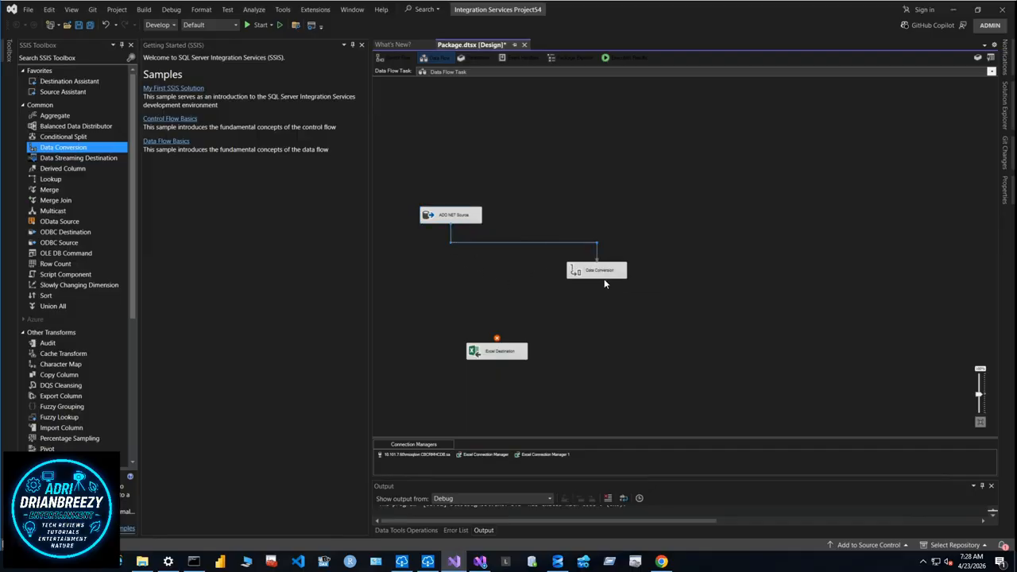
- Open the Data Conversion transformation for editing and select all available input columns
double_click(602, 275)
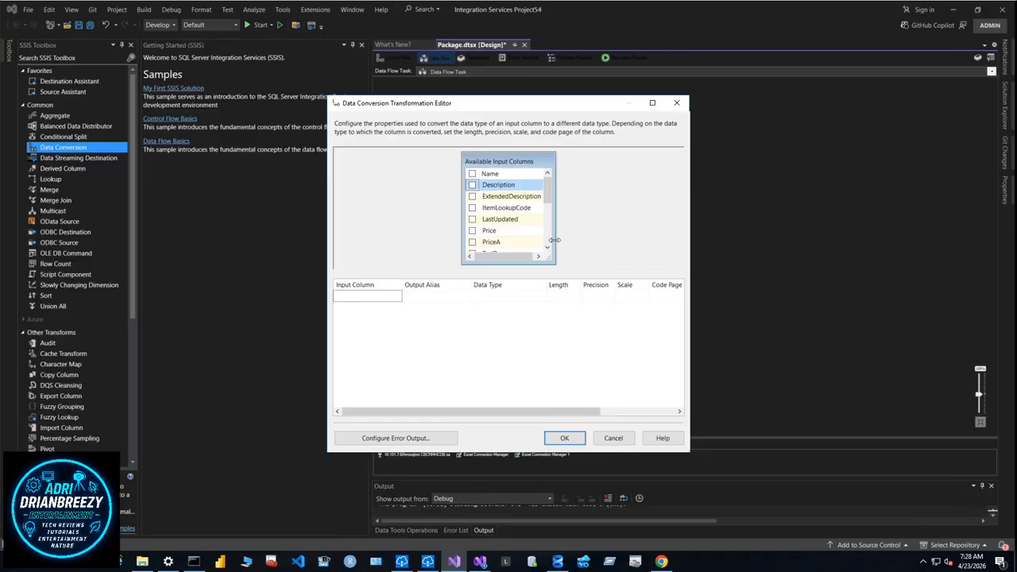
drag(549, 260, 589, 268)
click(596, 296)
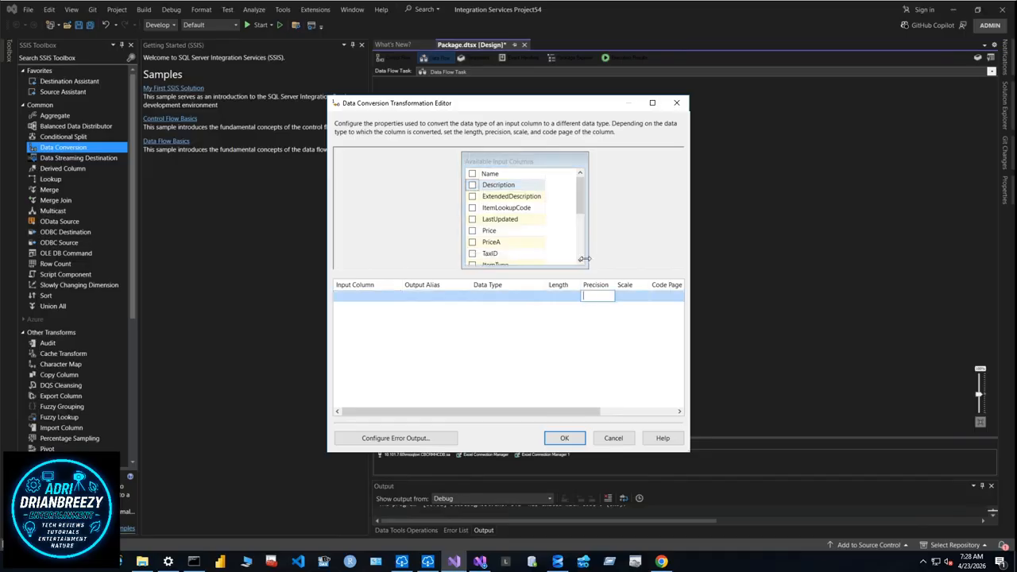
scroll(536, 230, down, 5)
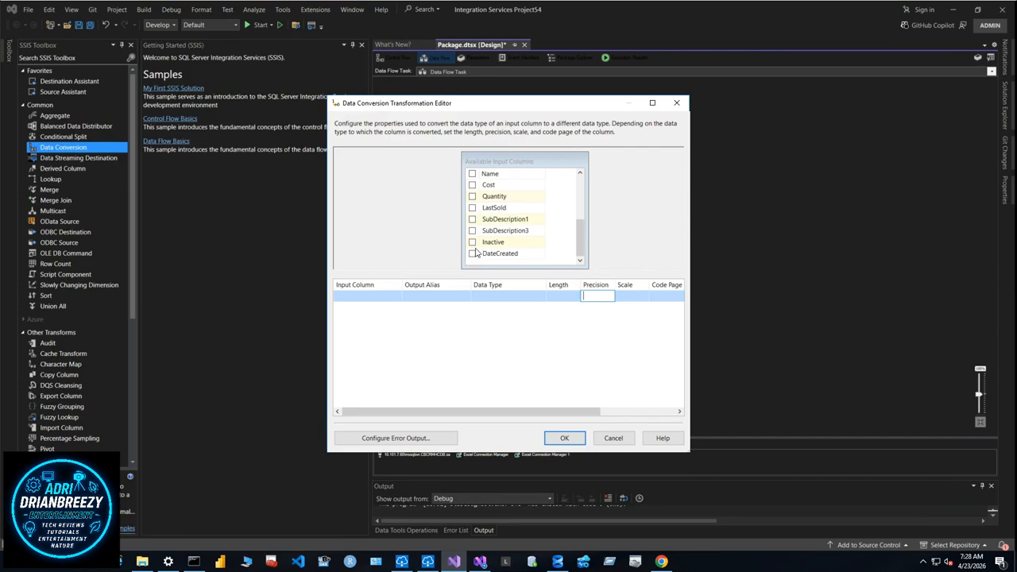
drag(582, 245, 590, 199)
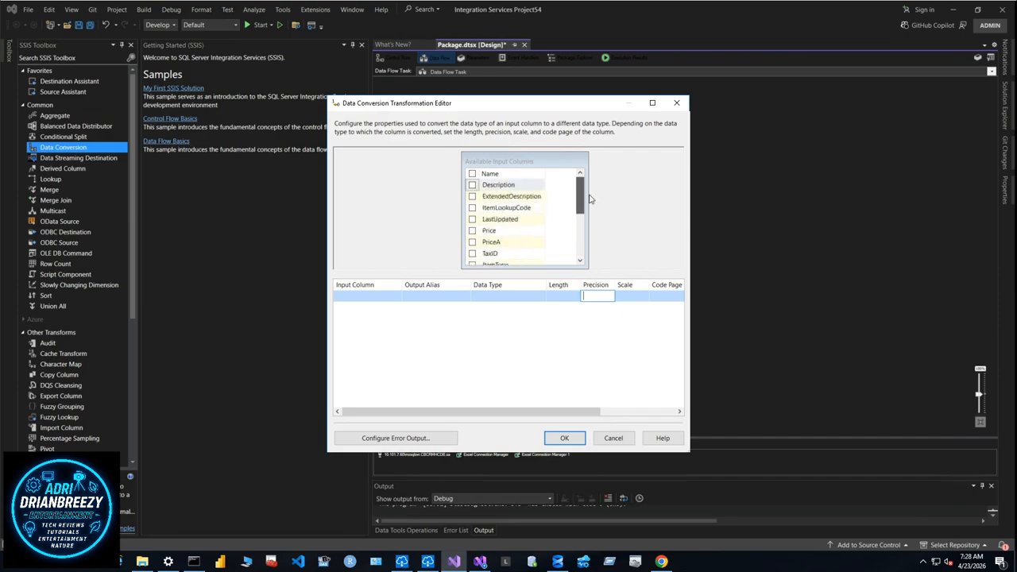
click(472, 174)
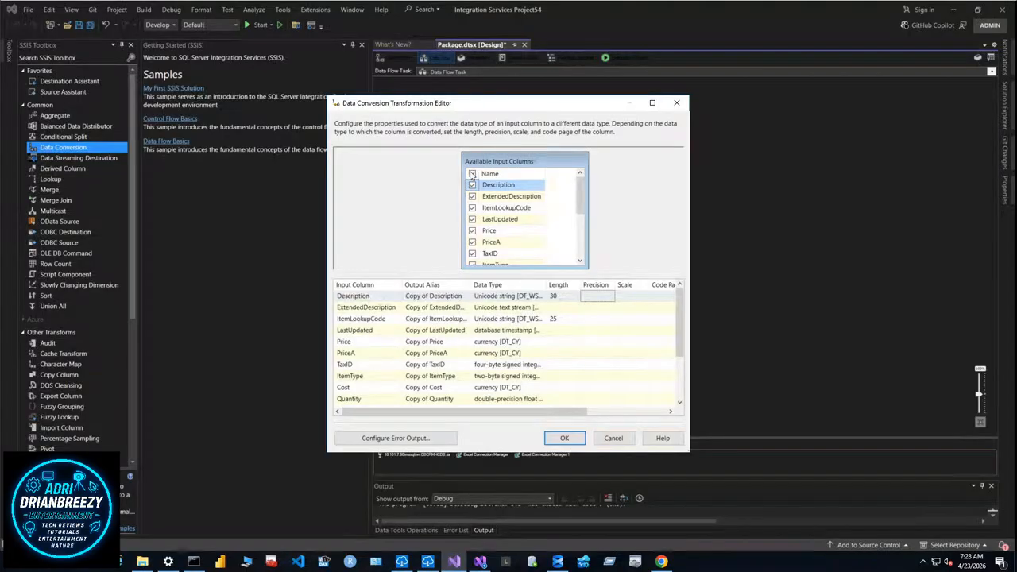
- Set the output data type of the DateCreated column to date [DT_DATE] in the Data Conversion
scroll(493, 211, down, 3)
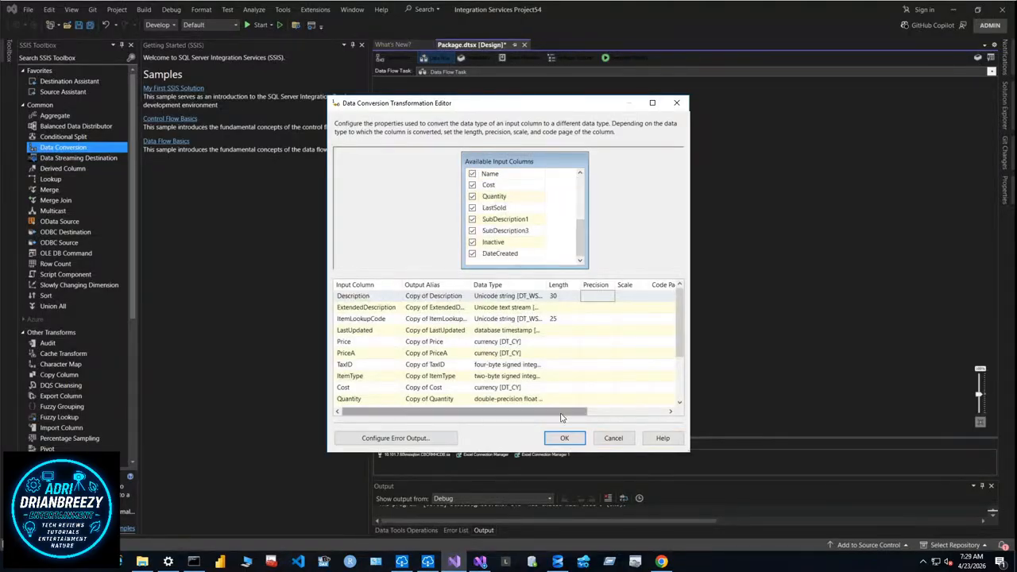
drag(561, 413, 585, 414)
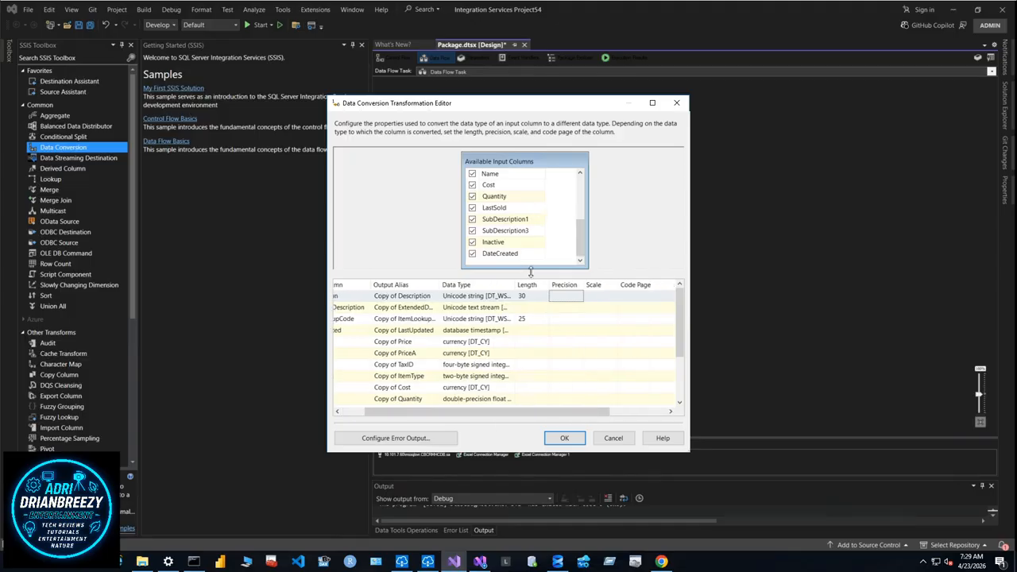
scroll(525, 368, down, 2)
click(533, 388)
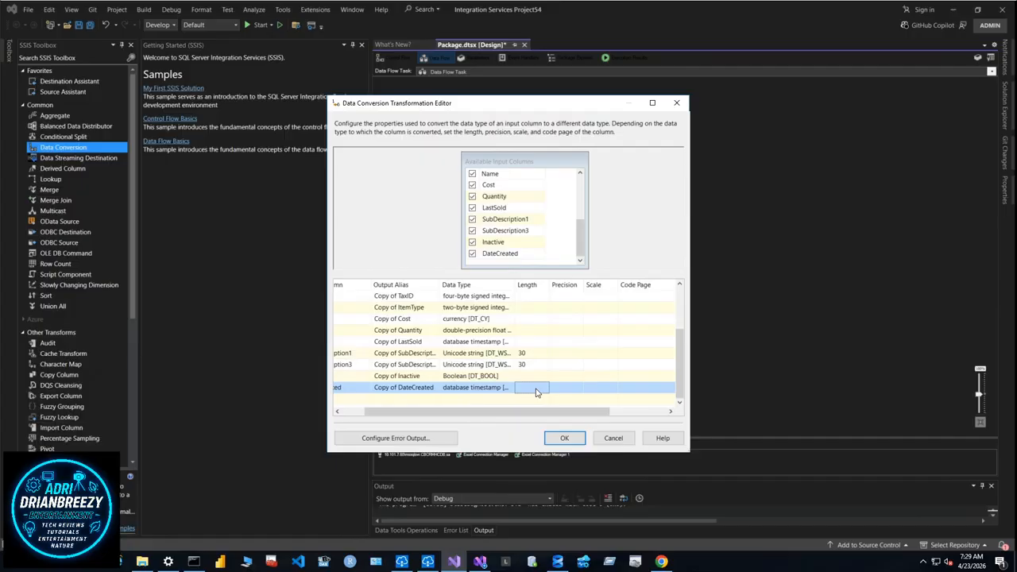
click(537, 365)
click(538, 388)
scroll(566, 375, up, 2)
scroll(560, 370, down, 2)
click(473, 387)
click(473, 389)
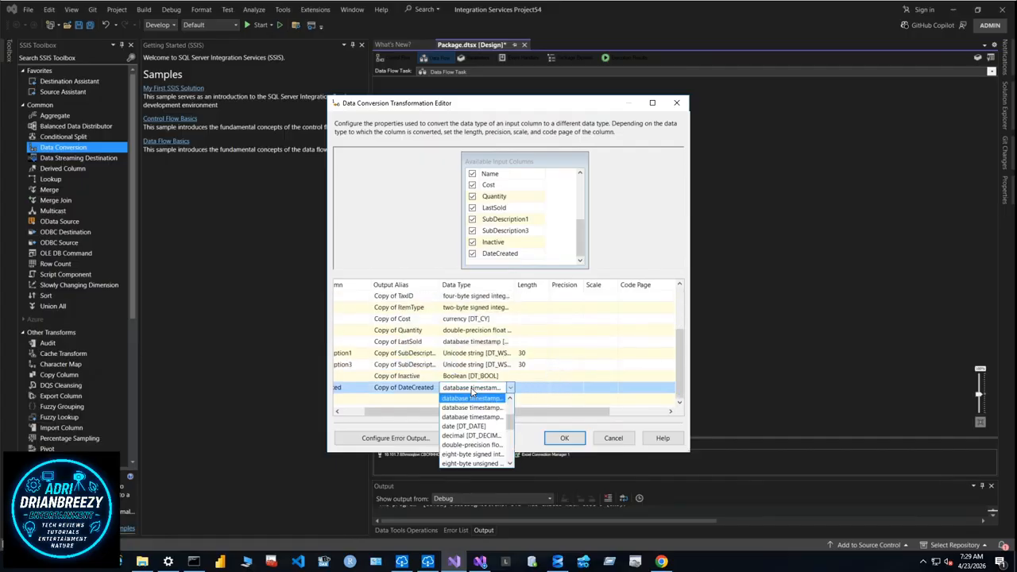
click(485, 427)
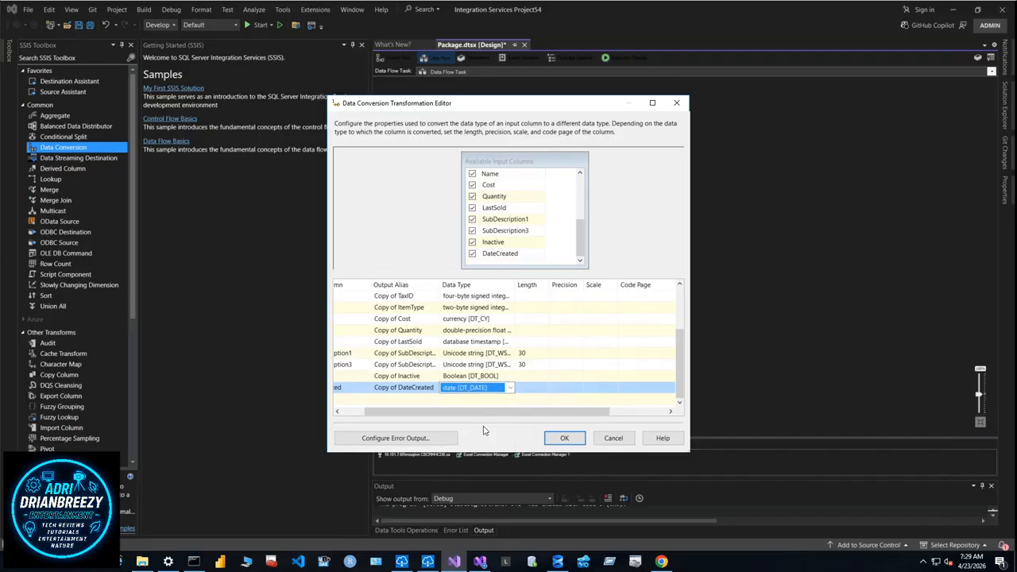
click(510, 388)
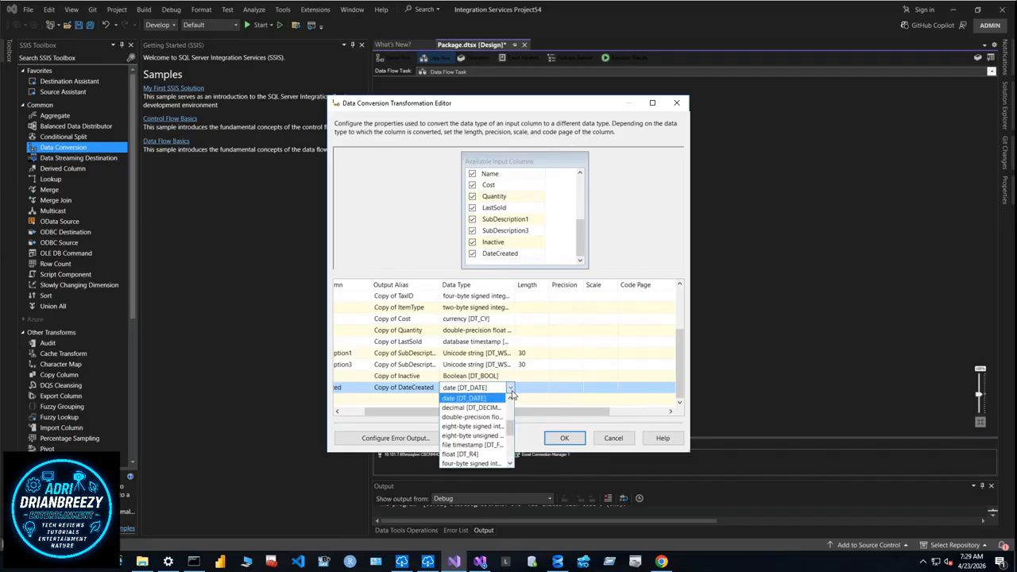
scroll(493, 437, down, 3)
scroll(485, 443, up, 2)
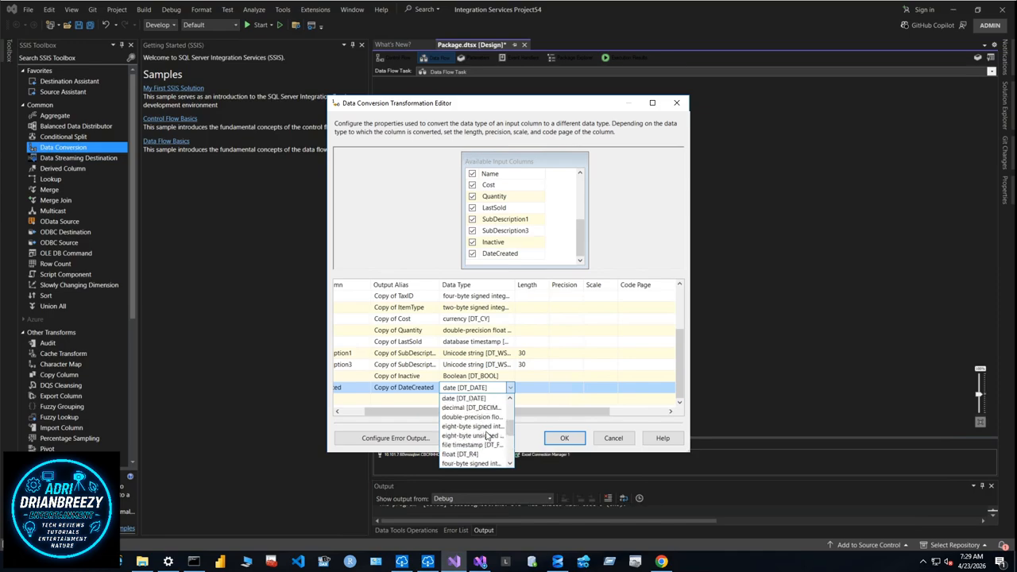
click(532, 411)
scroll(467, 363, up, 3)
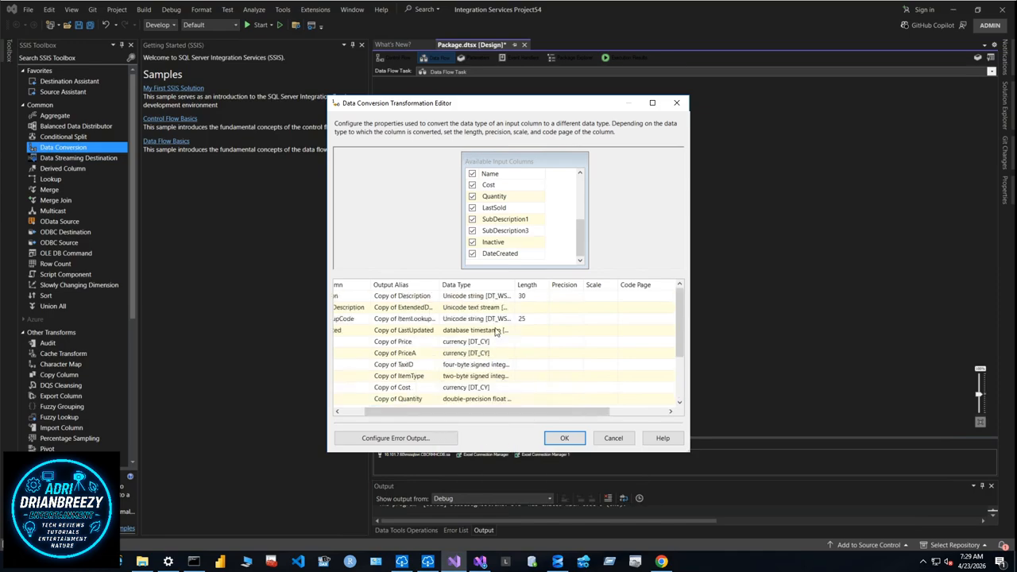
- Set the output data type of the LastSold column to date [DT_DATE] in the Data Conversion
scroll(497, 338, down, 2)
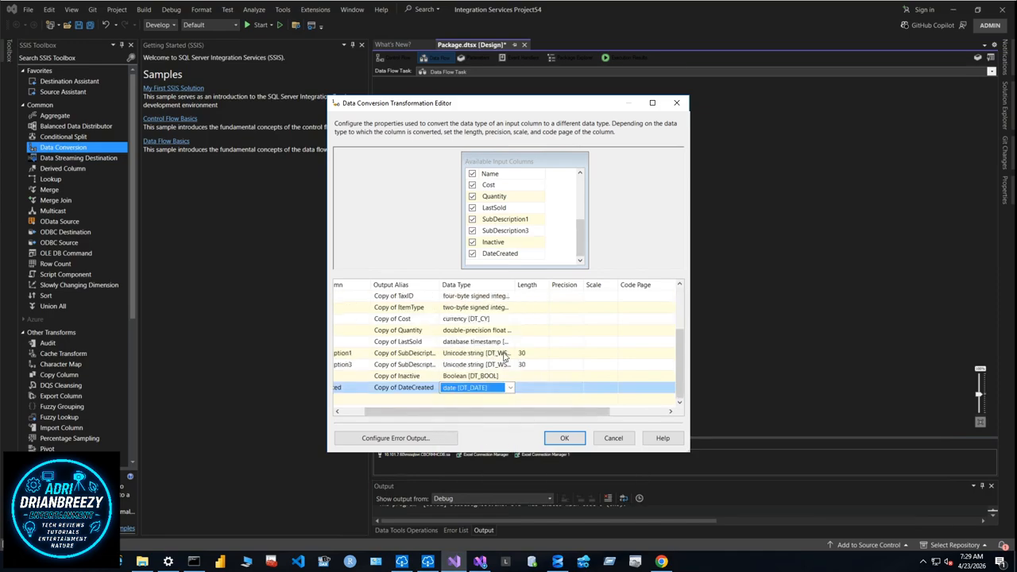
click(507, 342)
click(510, 342)
click(463, 380)
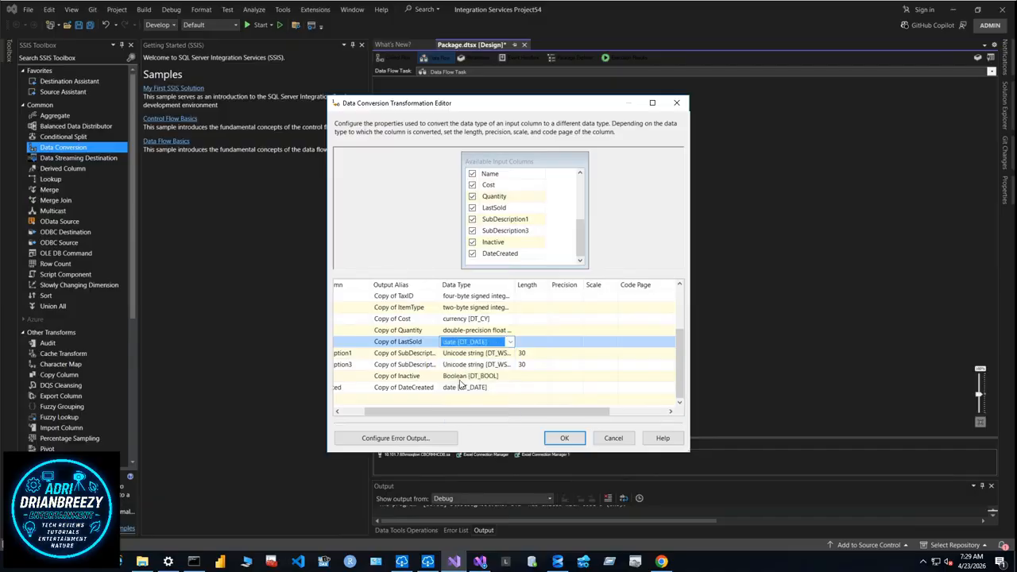
click(510, 342)
click(510, 343)
- Widen the data type column and convert ExtendedDescription to Unicode string [DT_WSTR] with a length of 100
scroll(506, 367, up, 2)
click(531, 387)
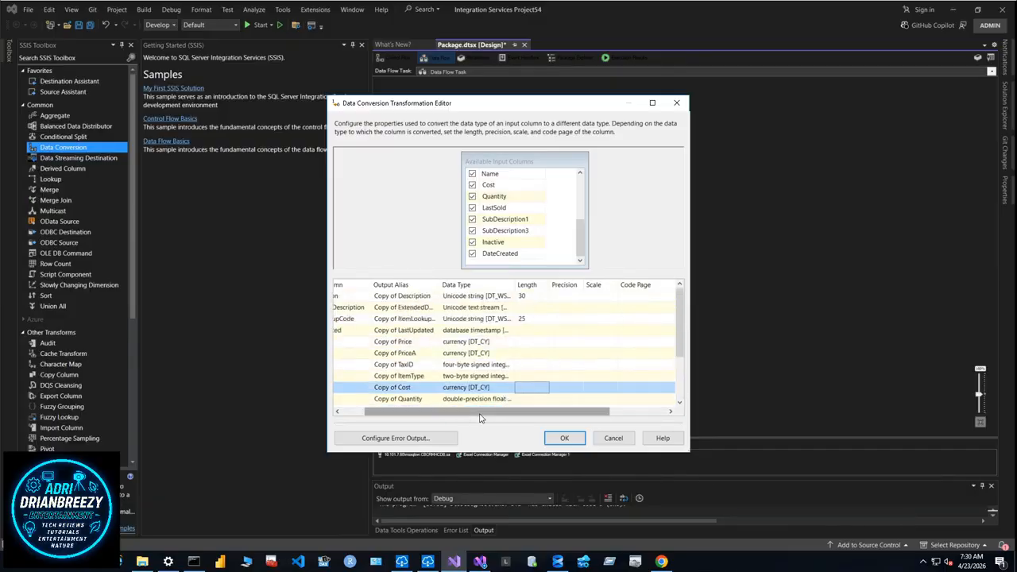
mouse_move(482, 412)
mouse_down()
mouse_move(433, 411)
mouse_move(481, 411)
mouse_up()
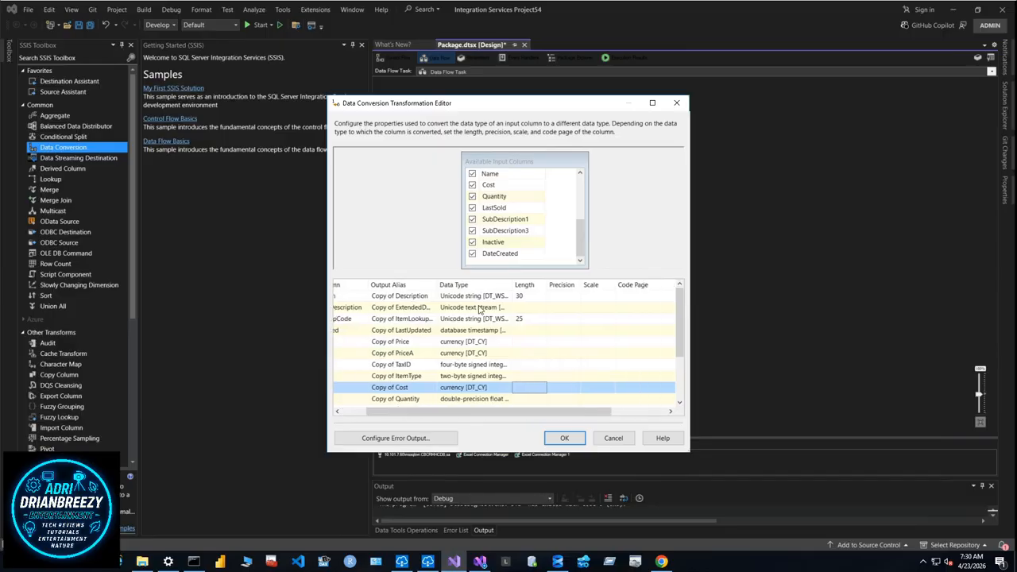
drag(514, 288, 551, 288)
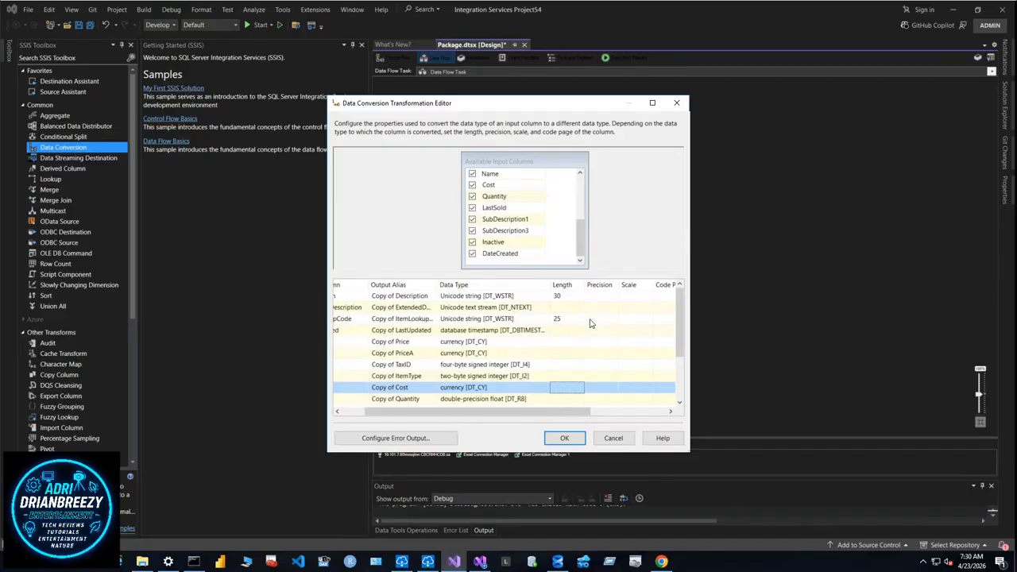
click(542, 309)
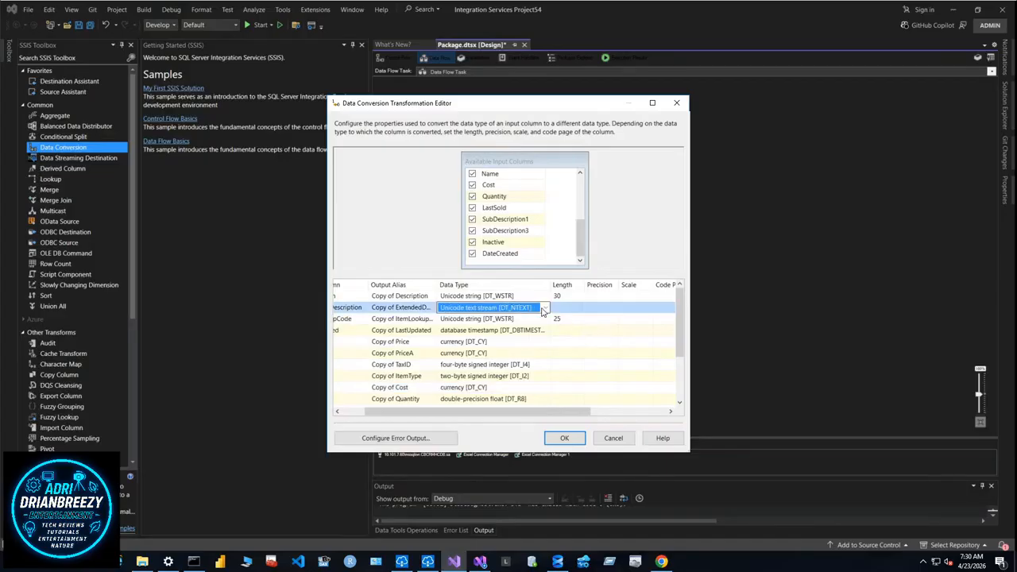
click(545, 309)
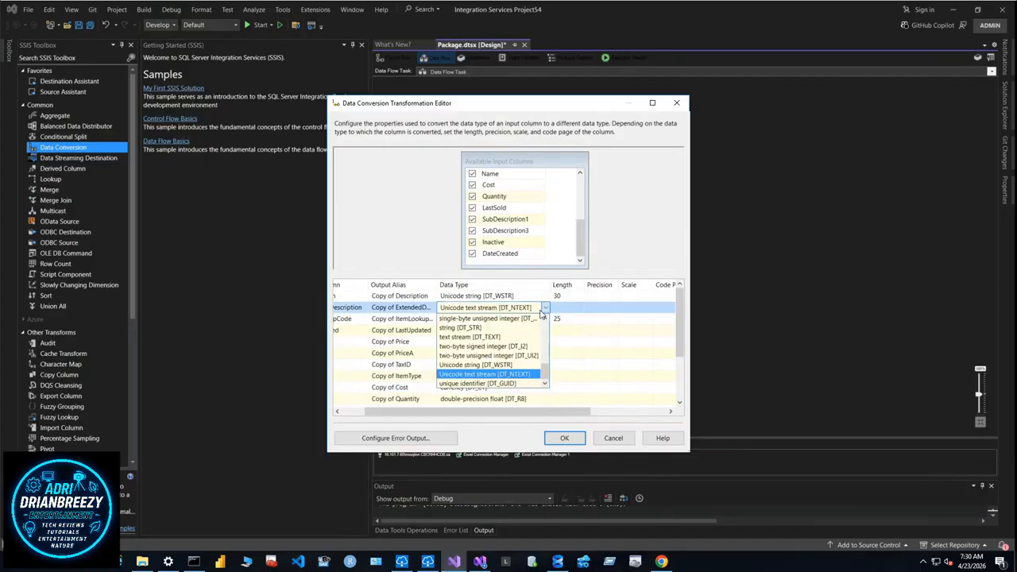
click(509, 364)
click(551, 308)
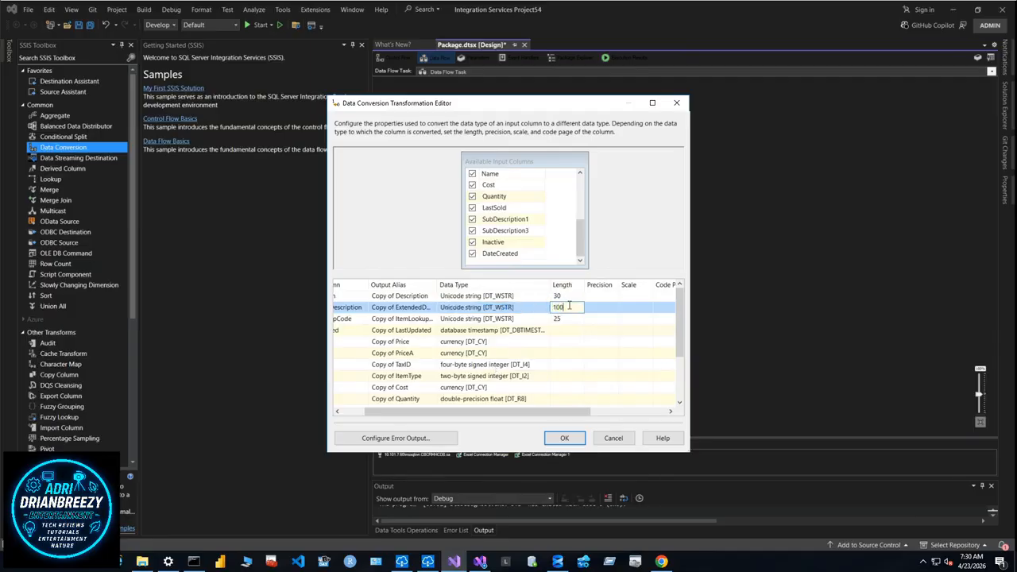
click(574, 342)
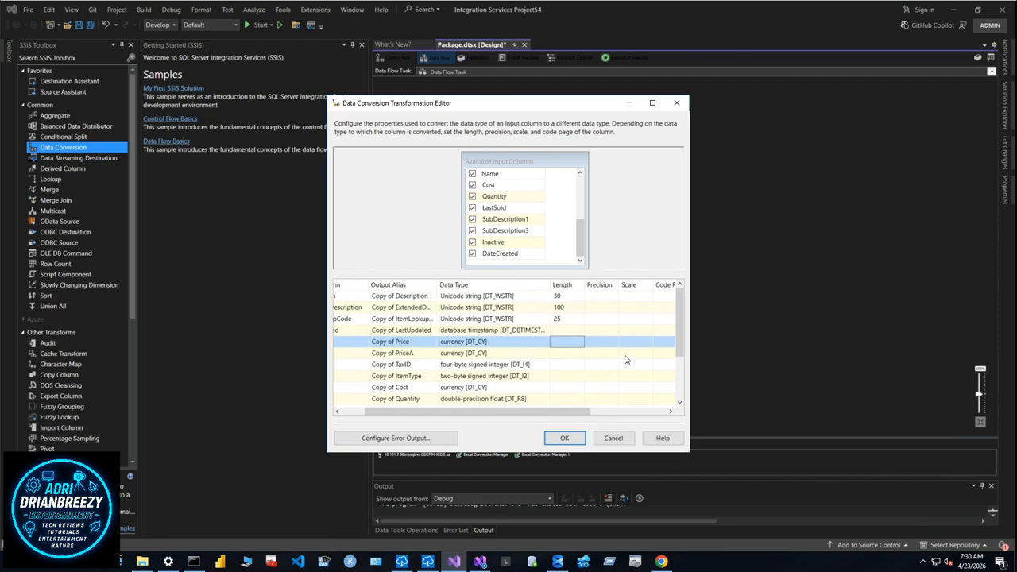
- Review the remaining column conversions and accept the Data Conversion settings
drag(680, 315, 682, 361)
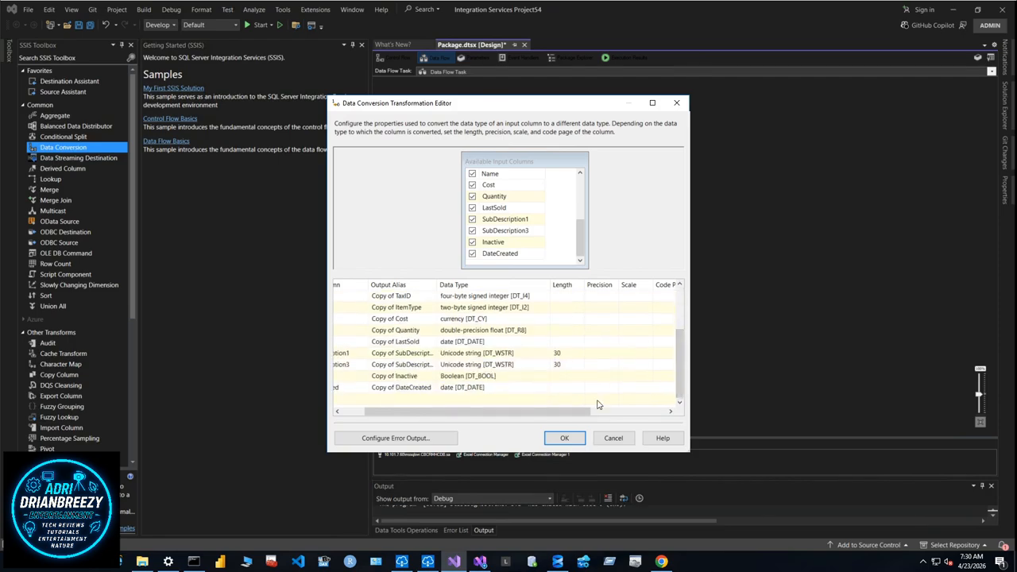
drag(556, 412, 484, 417)
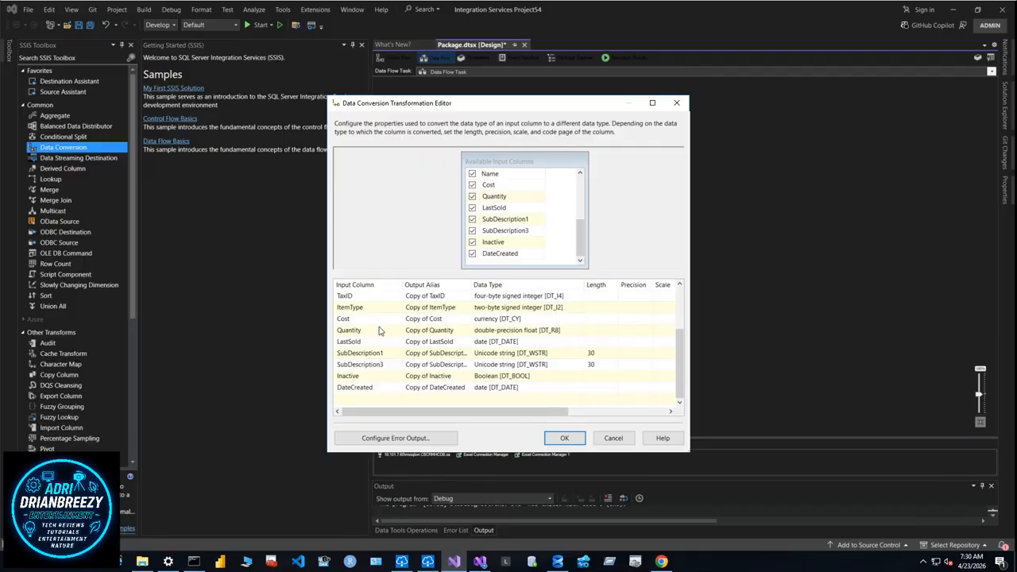
click(565, 439)
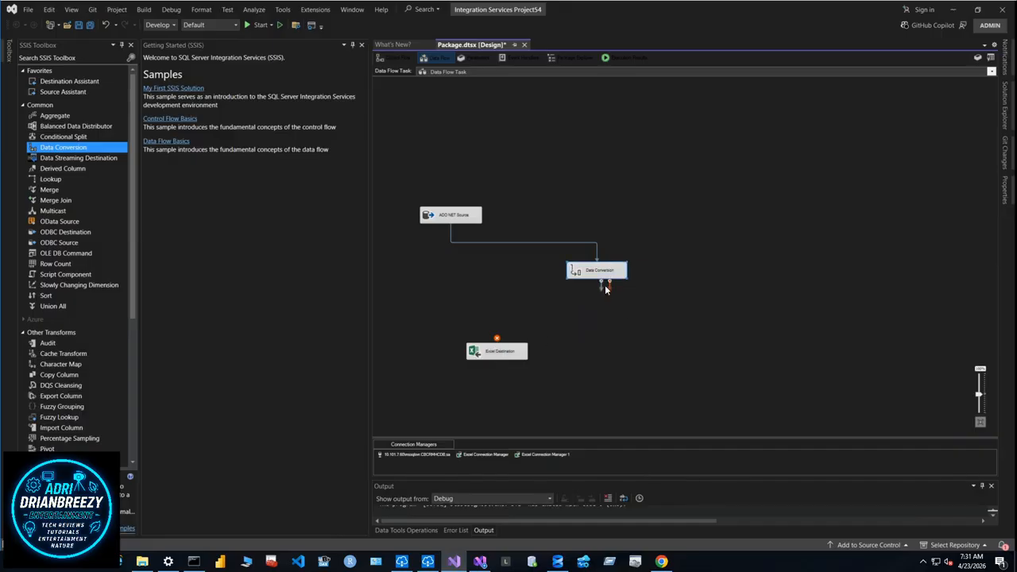
- Connect the Data Conversion output to the Excel Destination and open the destination's column mappings
drag(603, 286, 501, 350)
click(598, 270)
double_click(502, 354)
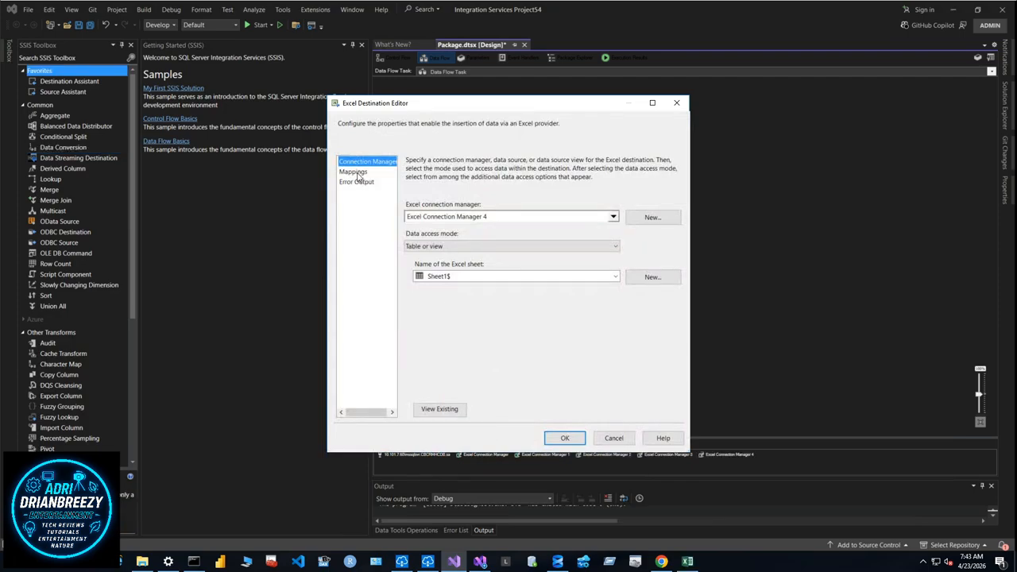
click(355, 173)
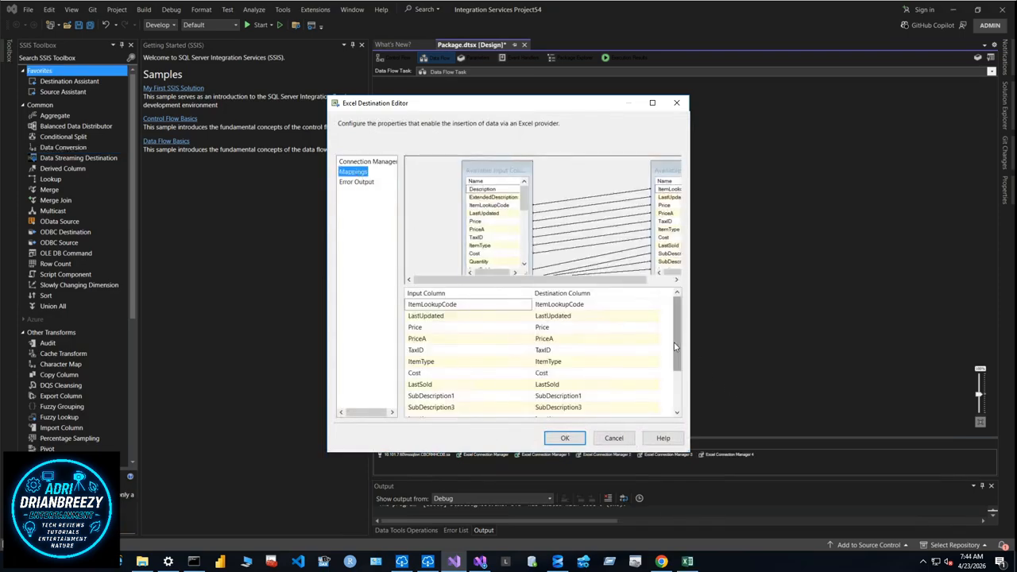
- Map the Copy of Description input column to the Description destination column
scroll(684, 343, down, 2)
click(446, 386)
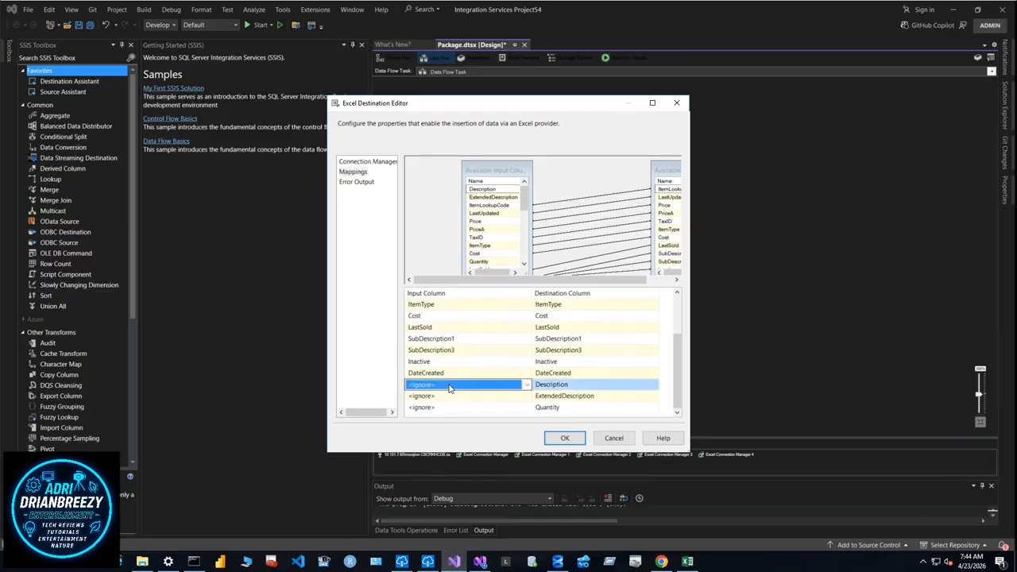
click(528, 385)
scroll(465, 406, down, 1)
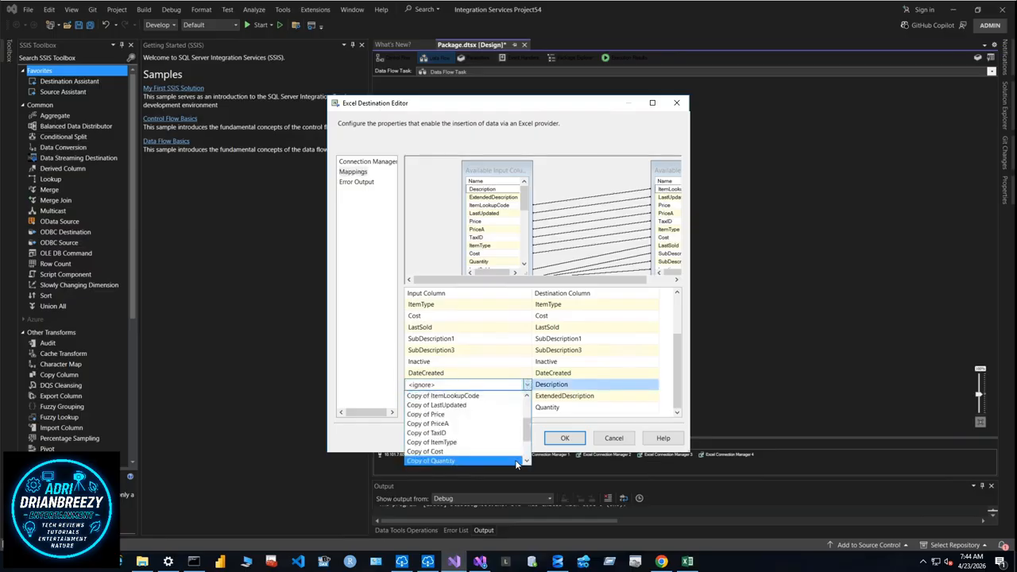
click(465, 405)
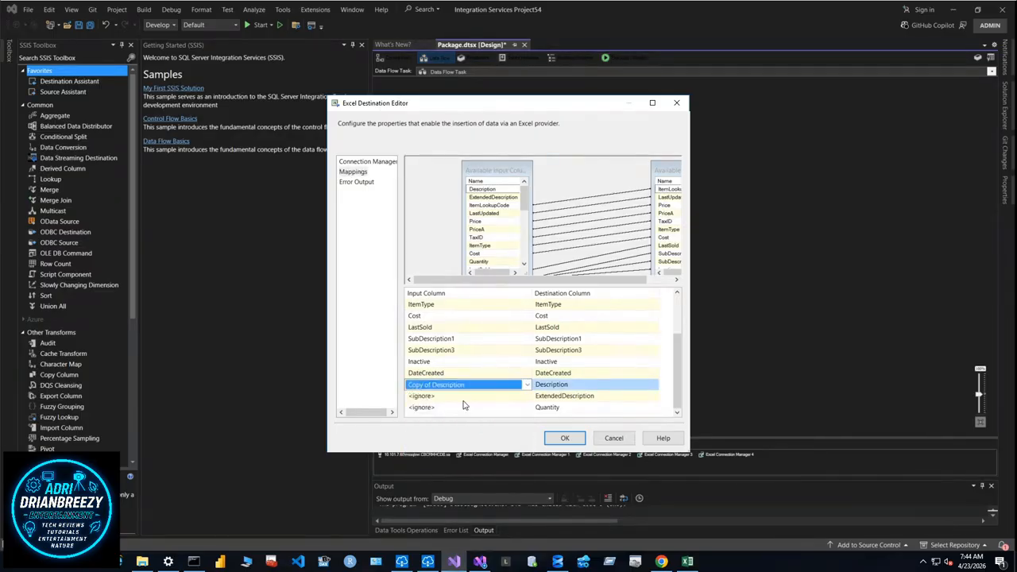
- Map the ExtendedDescription input column to the ExtendedDescription destination column
click(528, 398)
click(528, 398)
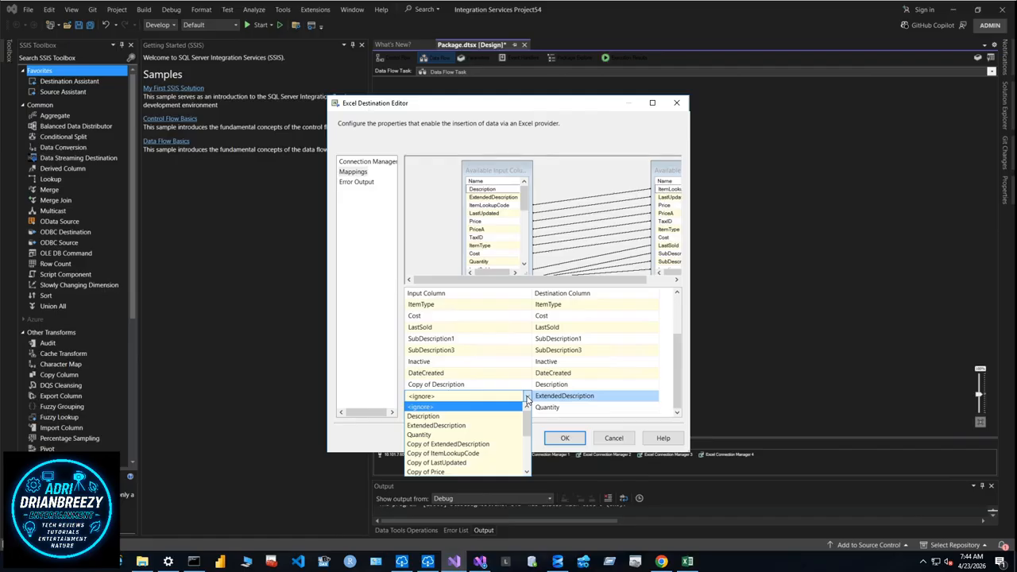
scroll(475, 436, down, 2)
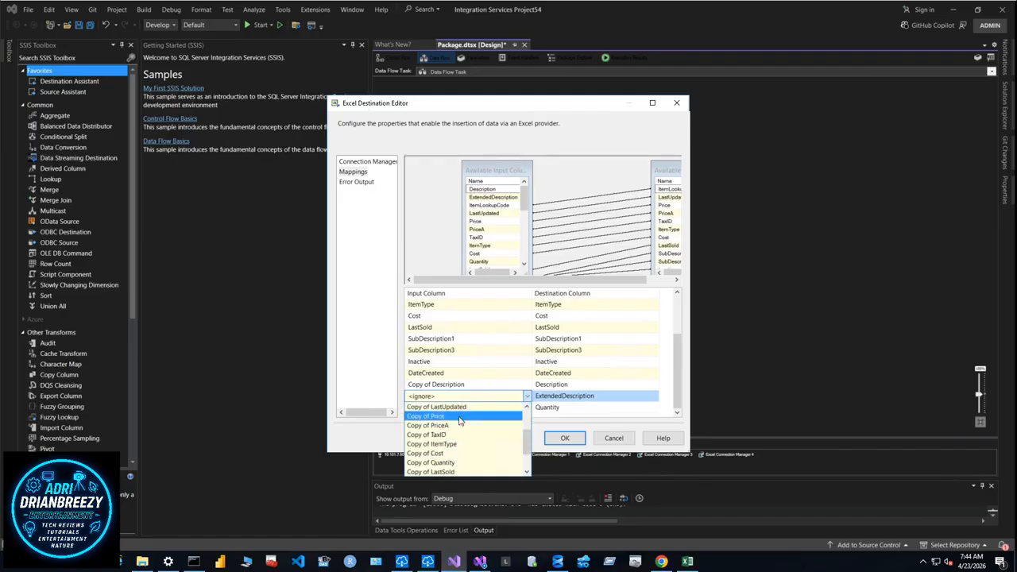
scroll(461, 419, up, 2)
click(461, 420)
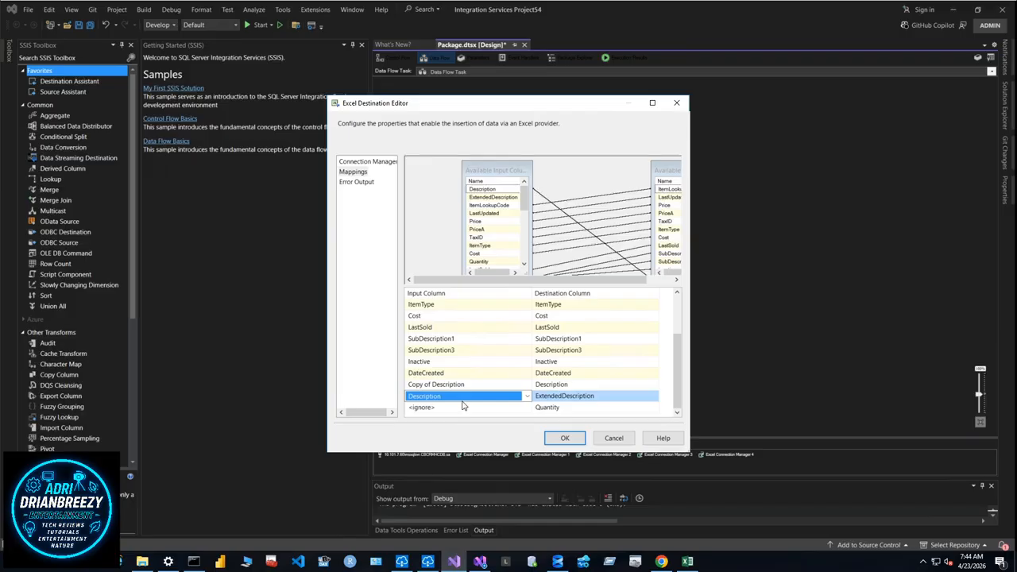
click(514, 388)
click(524, 396)
click(526, 396)
click(461, 416)
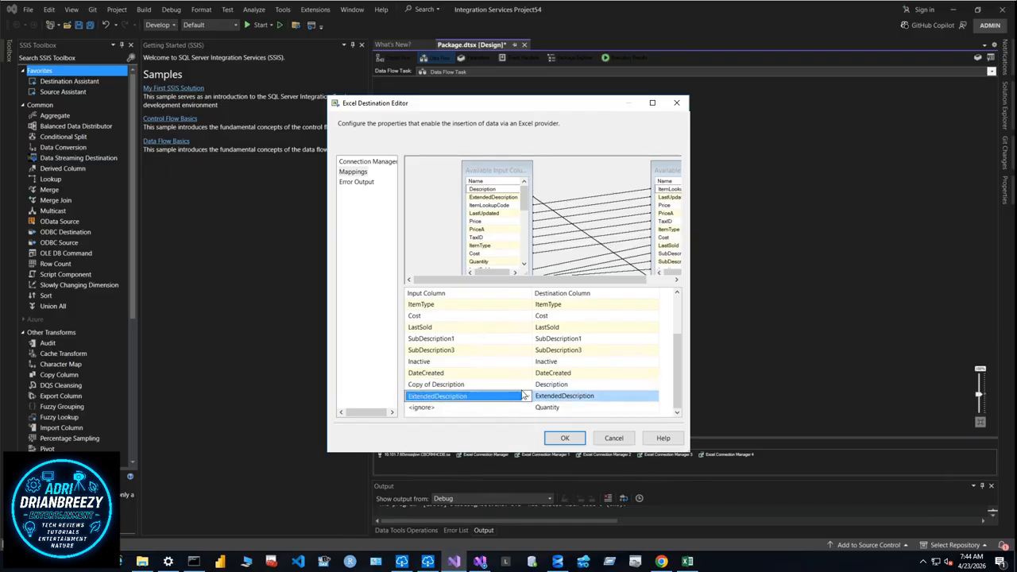
- Map the Description input column to the Description destination and Copy of ExtendedDescription to the ExtendedDescription destination
click(524, 386)
click(525, 388)
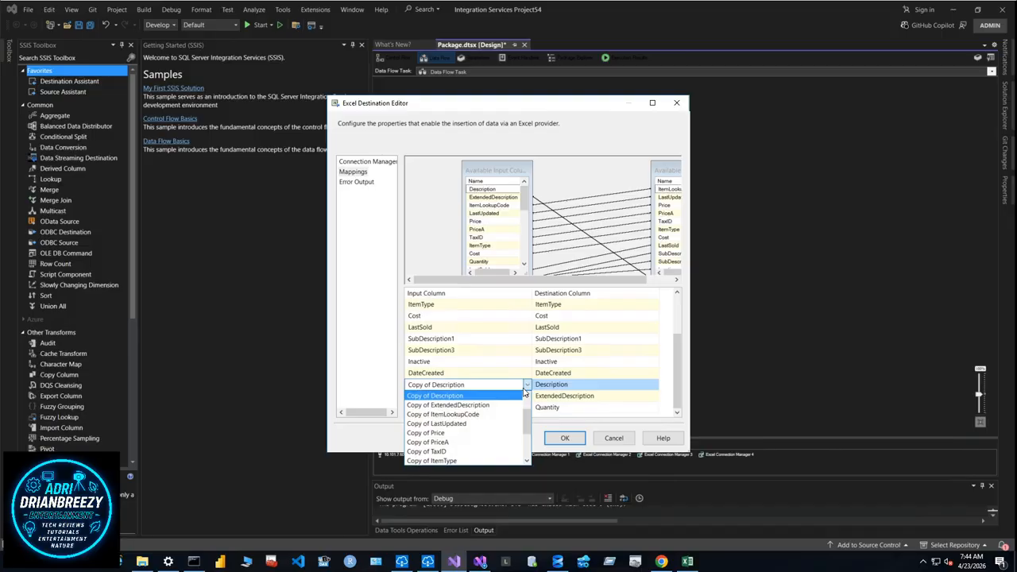
click(479, 407)
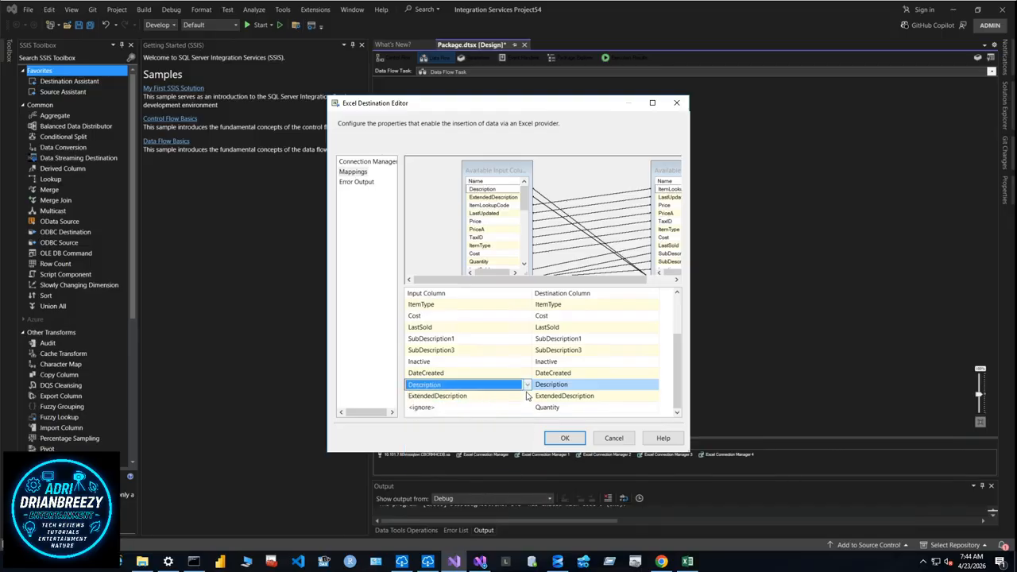
click(526, 397)
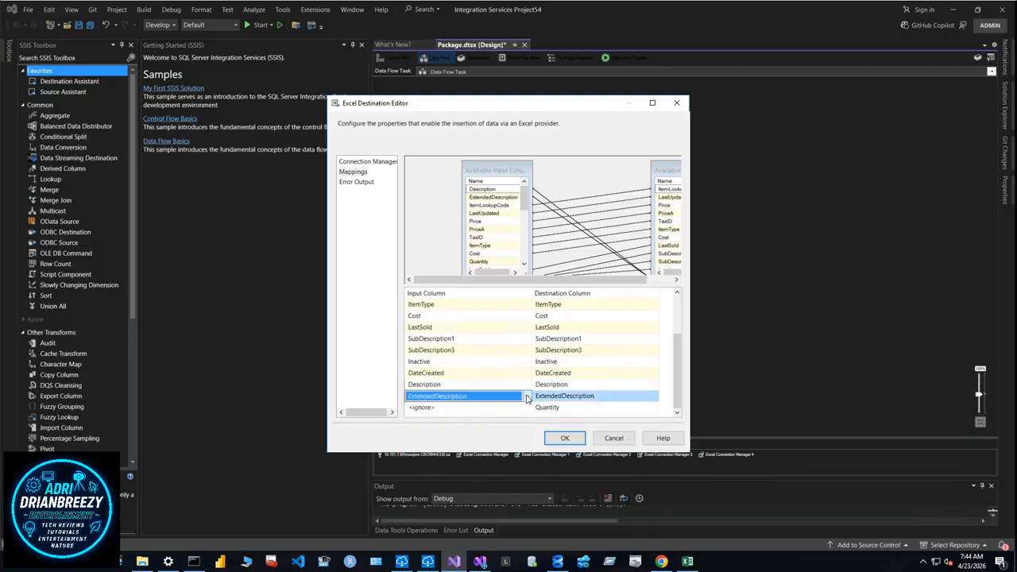
click(526, 397)
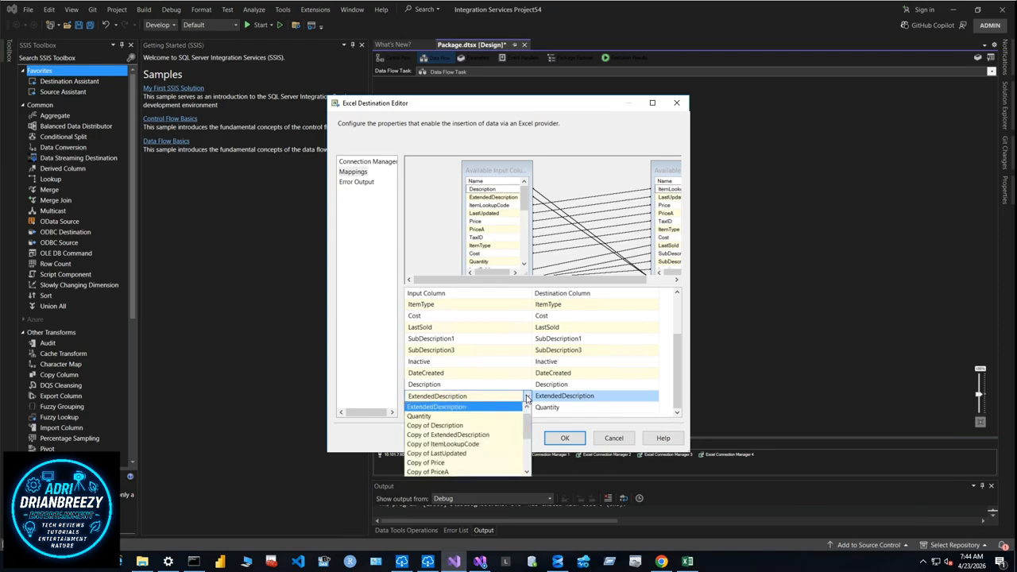
click(503, 441)
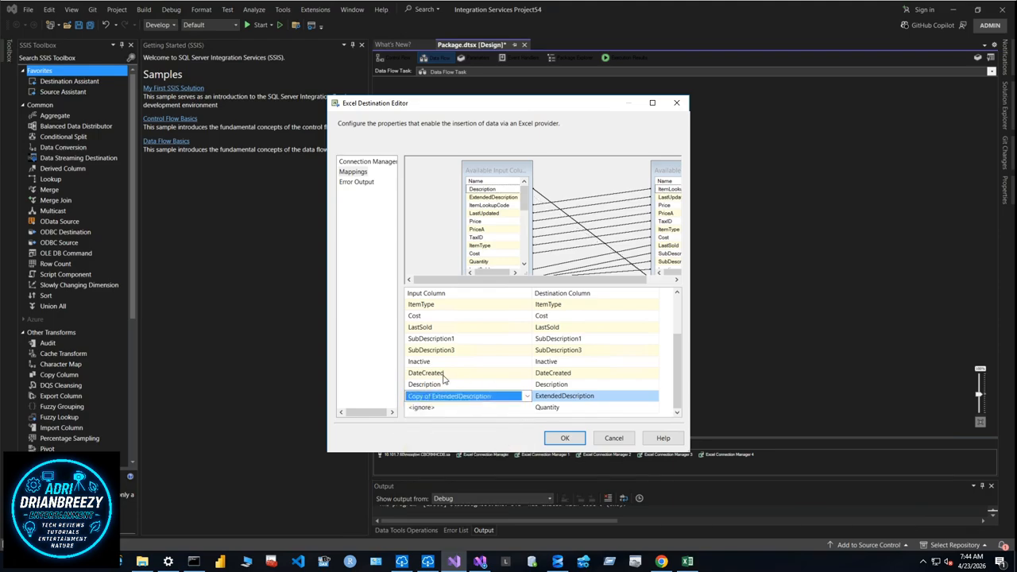
- Map the Quantity input column to the Quantity destination column
click(525, 410)
click(525, 410)
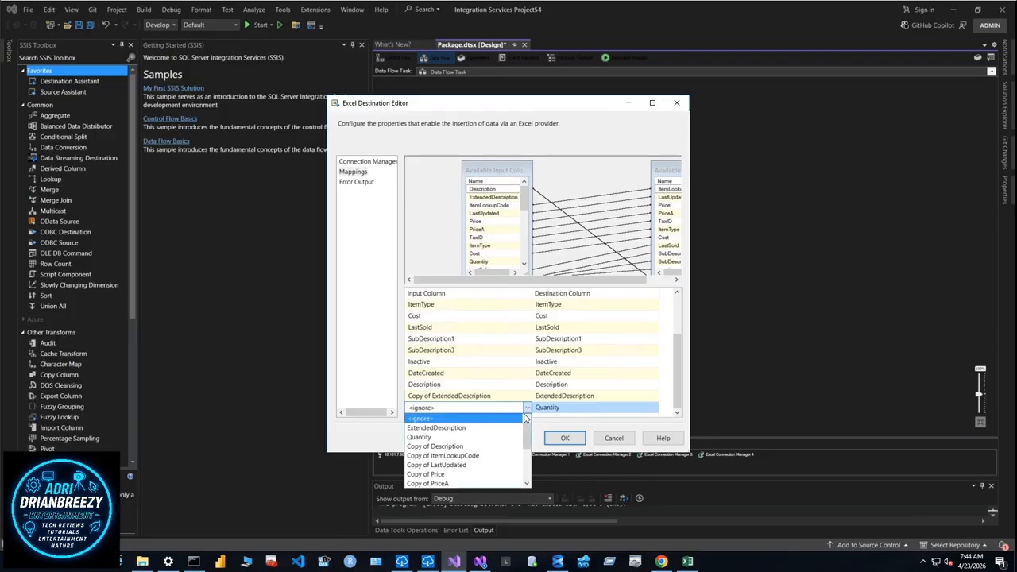
click(486, 445)
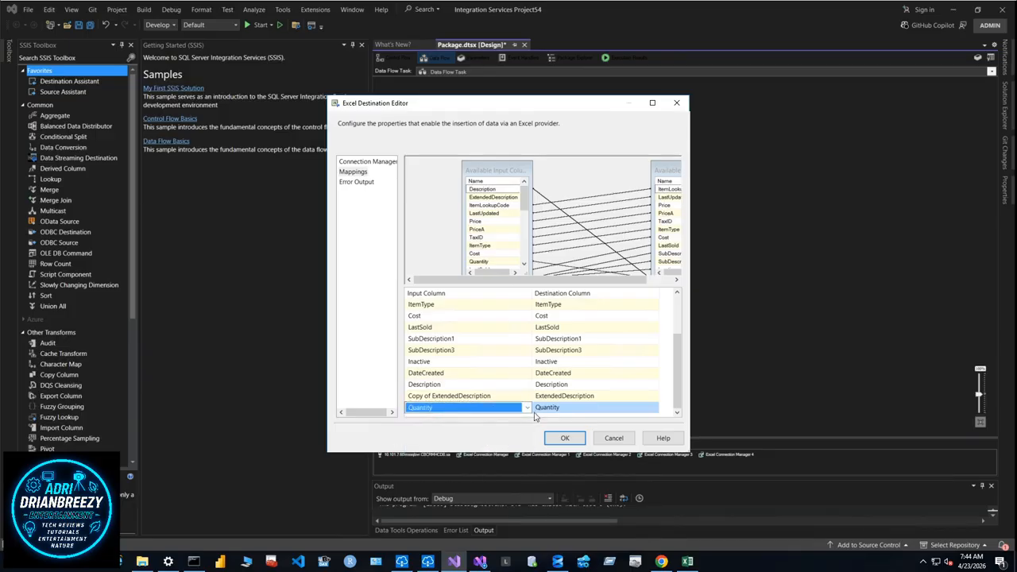
- Map the Copy of LastUpdated input column to the LastUpdated destination column
scroll(513, 355, up, 1)
scroll(513, 355, up, 1)
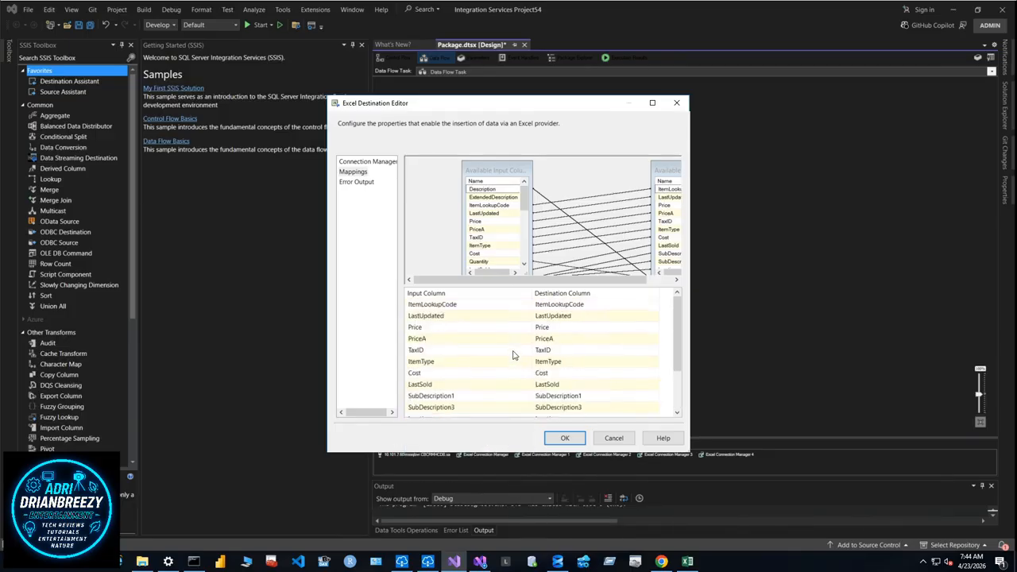
click(490, 321)
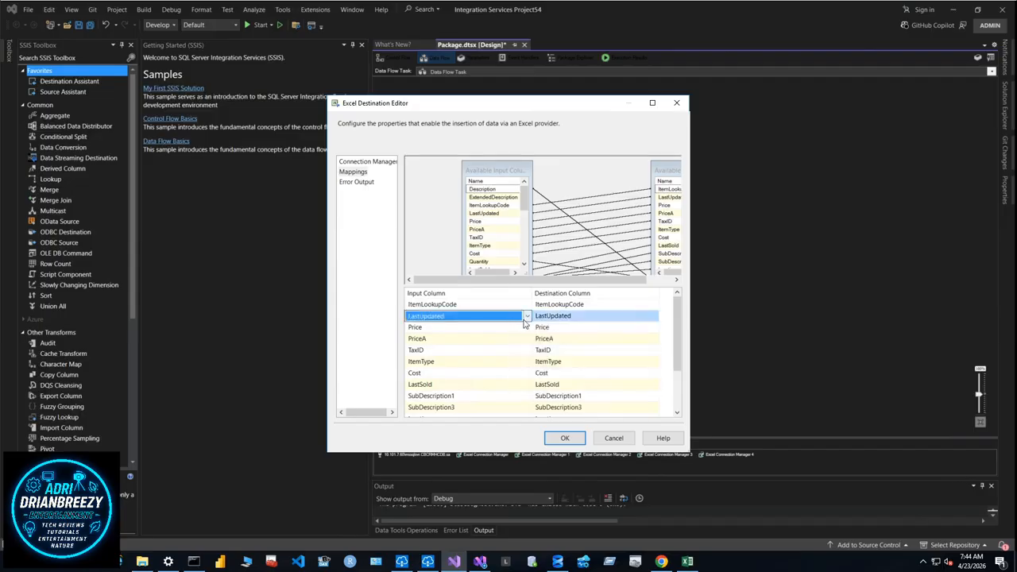
click(526, 317)
scroll(477, 366, down, 3)
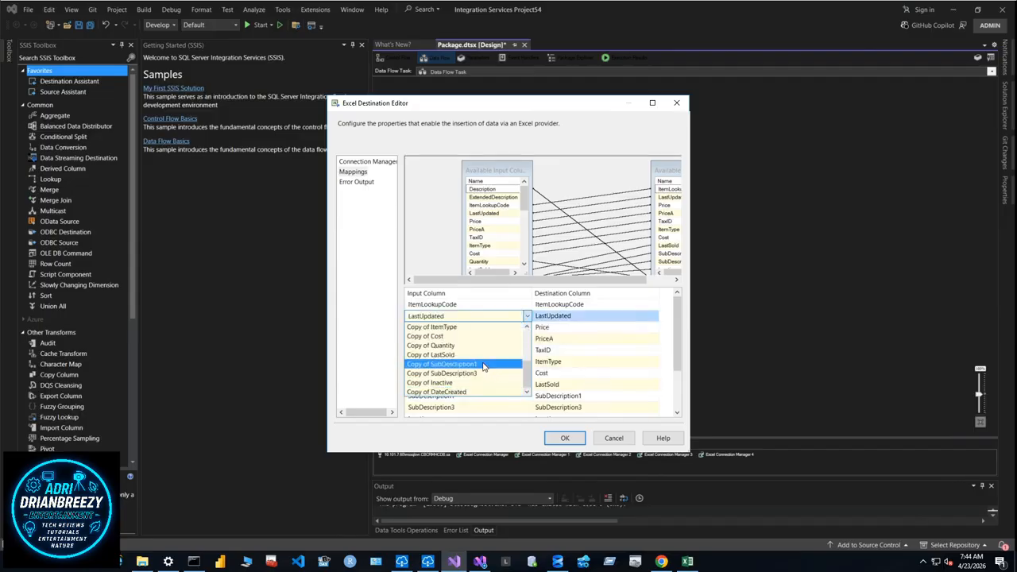
scroll(481, 374, up, 4)
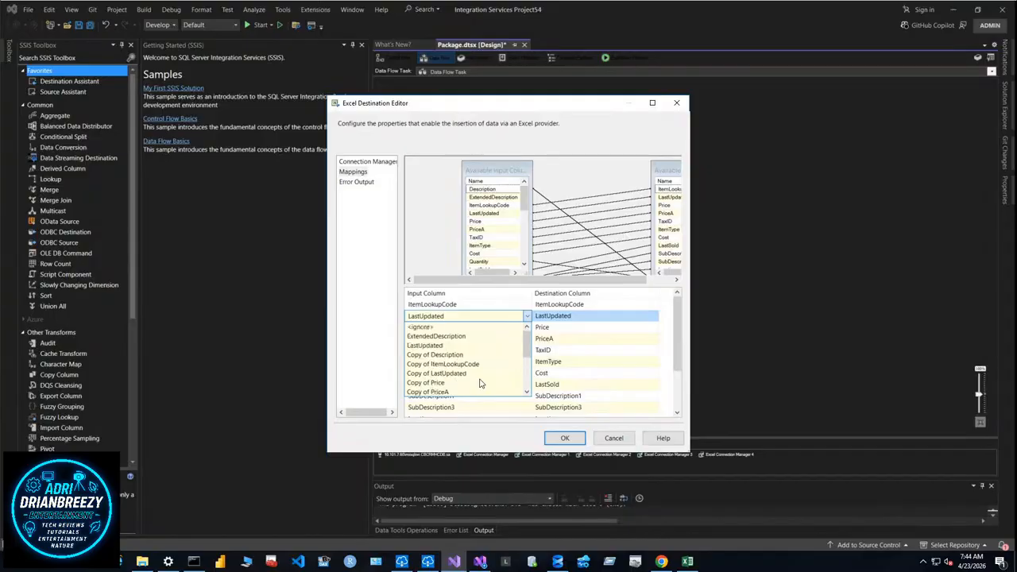
click(480, 373)
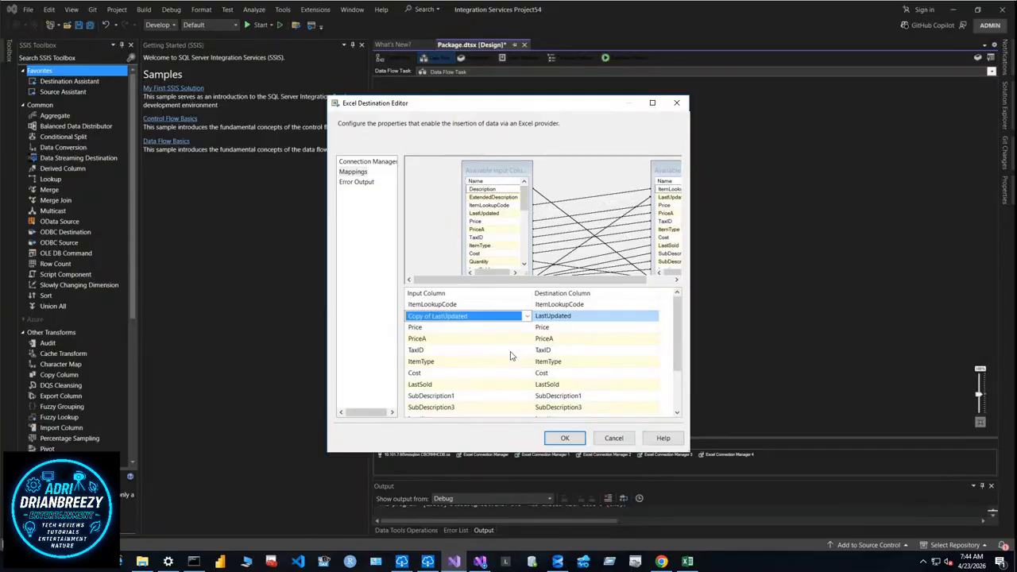
- Map the Copy of DateCreated input column to the DateCreated destination column
scroll(511, 356, down, 2)
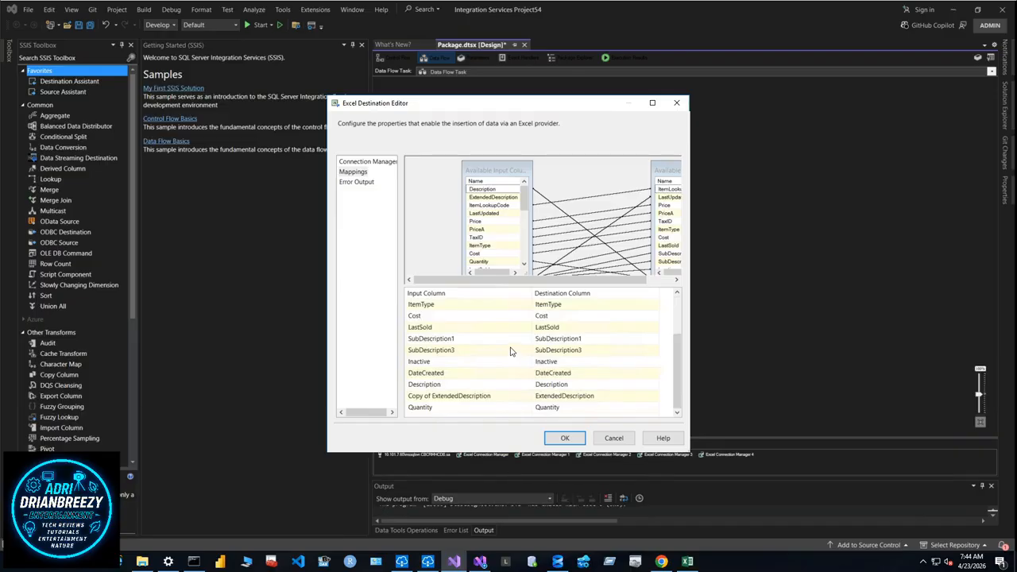
click(509, 373)
click(526, 373)
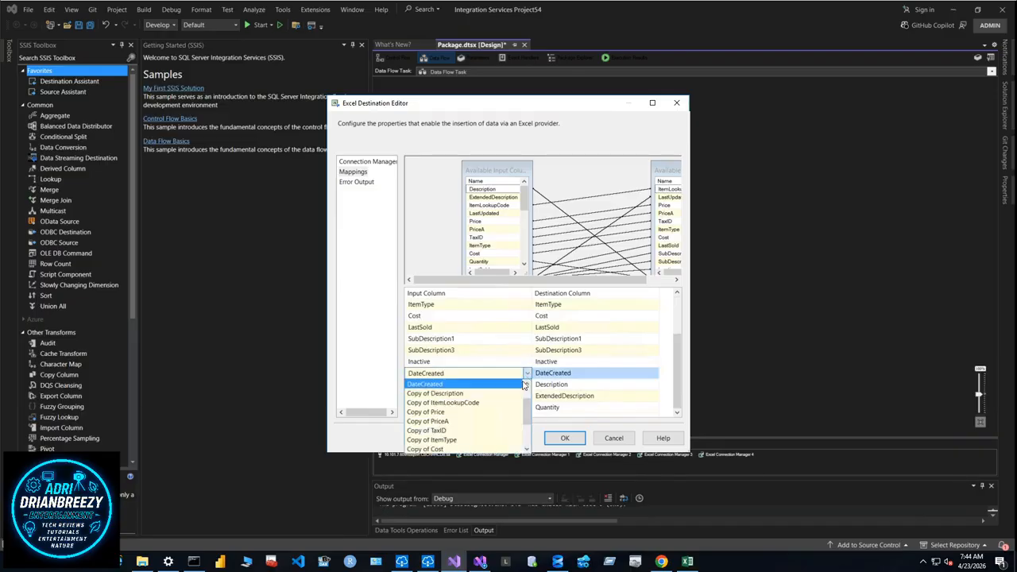
scroll(465, 409, down, 2)
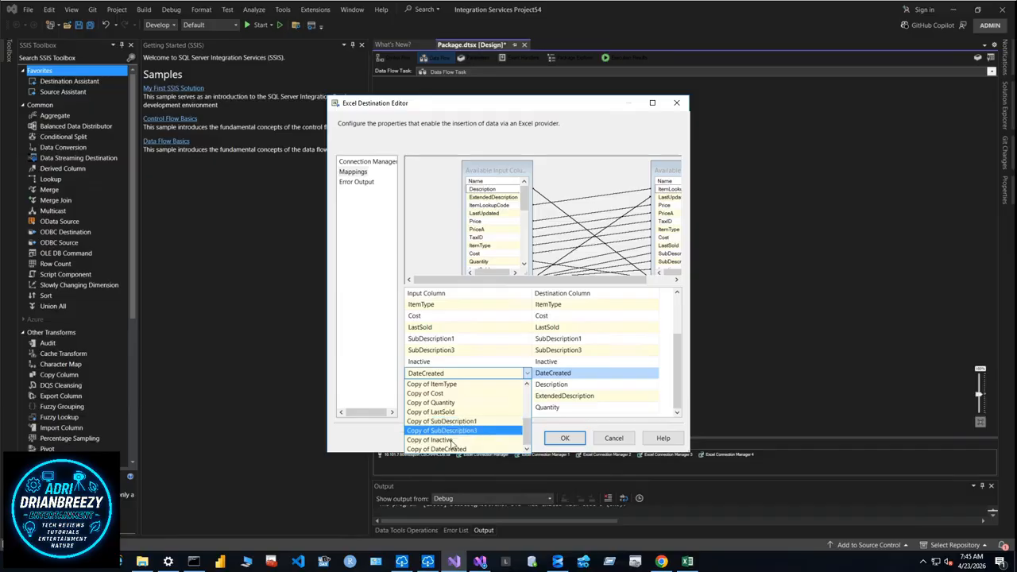
click(450, 448)
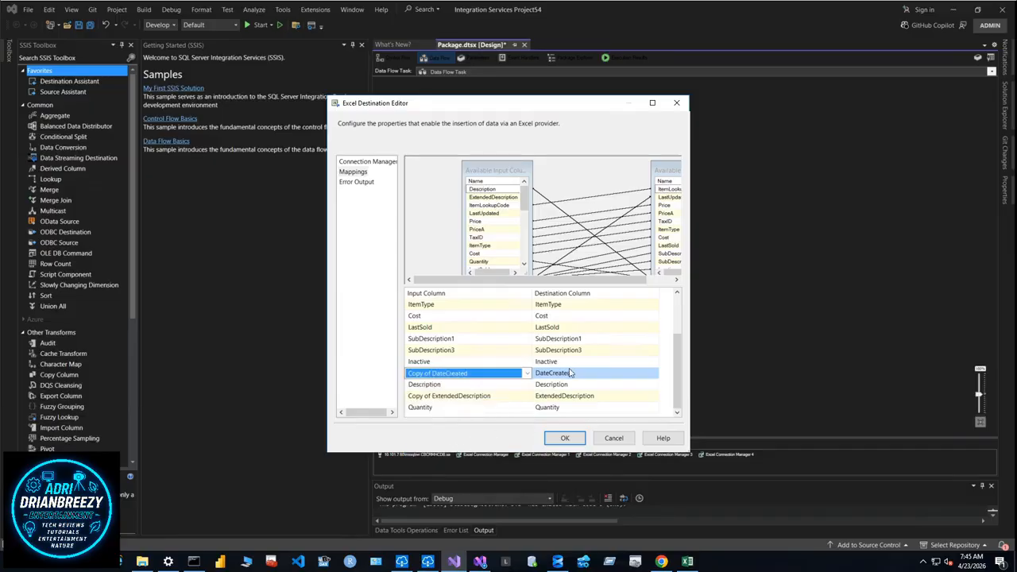
- Map the Copy of LastSold input column to the LastSold destination column and accept the Excel destination mappings
click(491, 332)
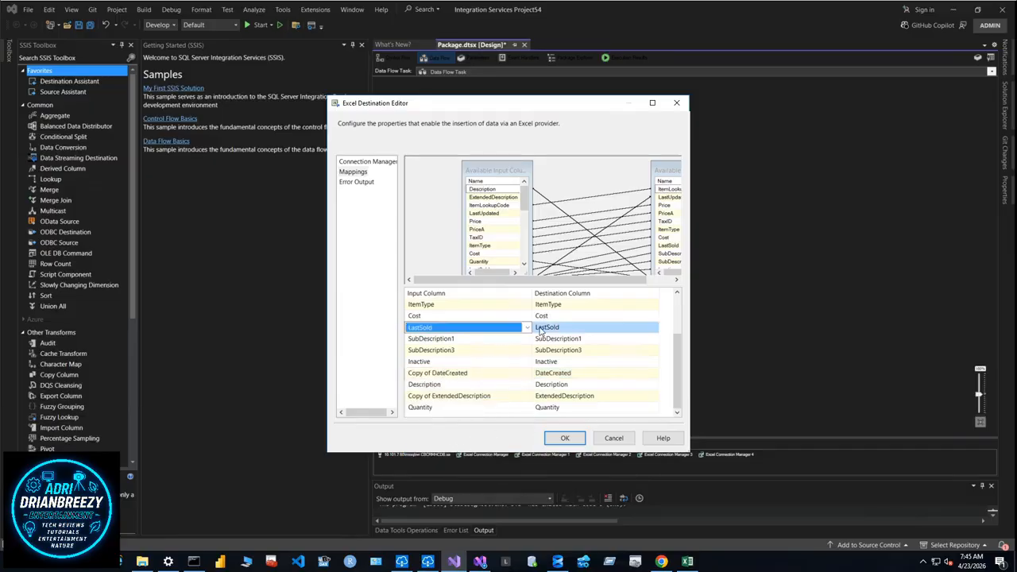
click(527, 327)
scroll(469, 391, down, 2)
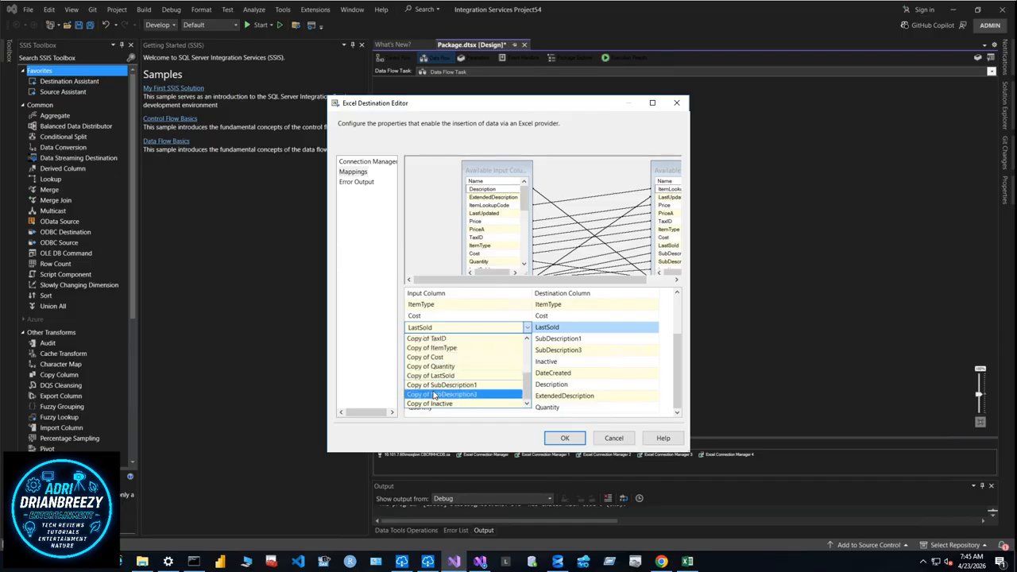
click(445, 375)
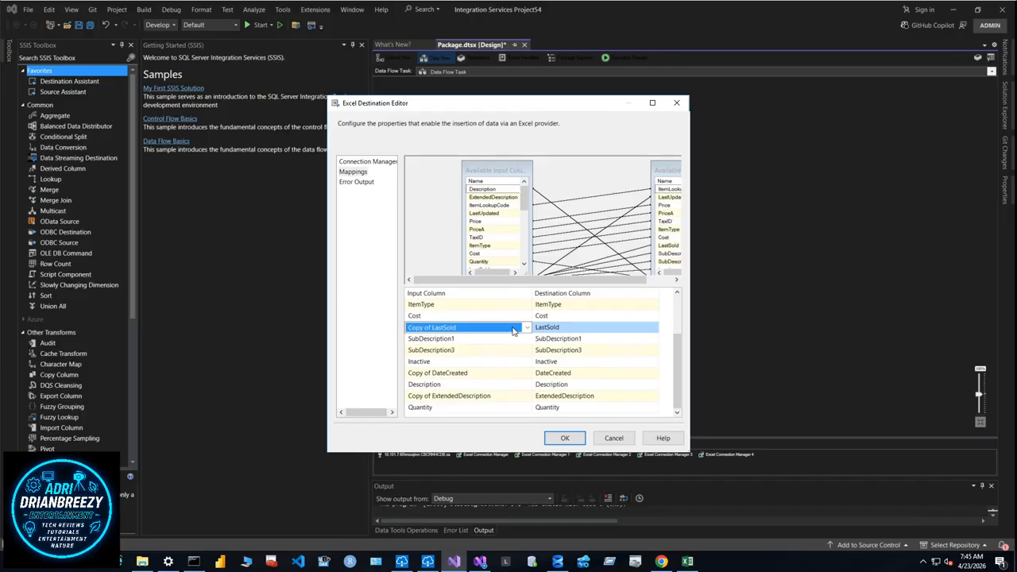
click(563, 438)
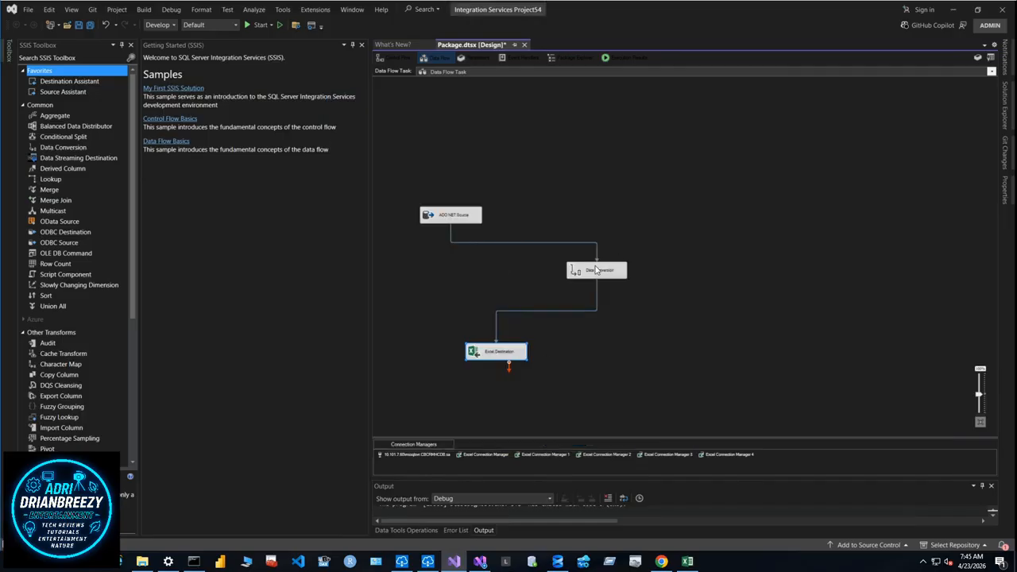
- Change the LastUpdated column's output data type to date [DT_DATE] in the Data Conversion transformation
double_click(596, 271)
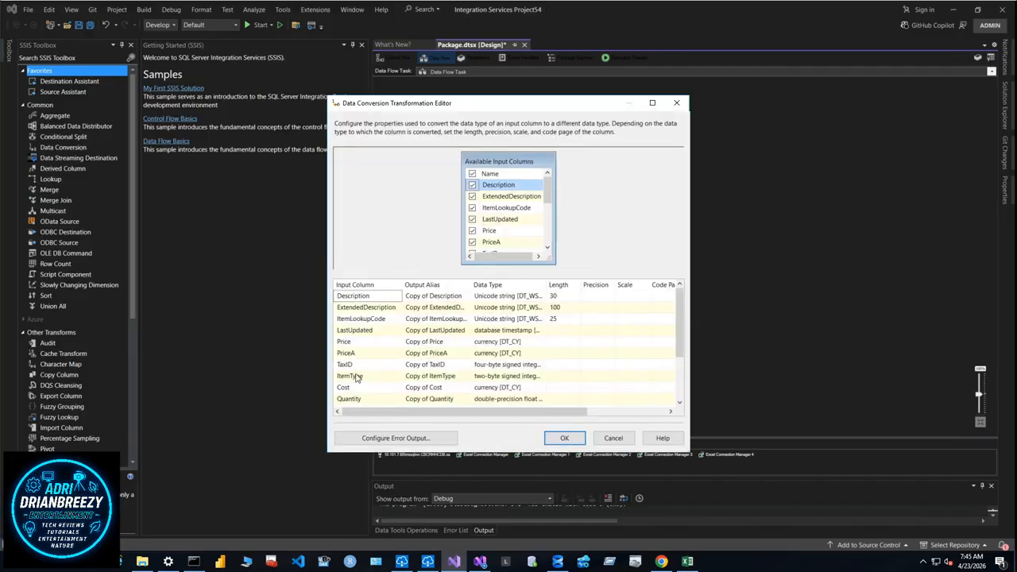
scroll(359, 380, down, 2)
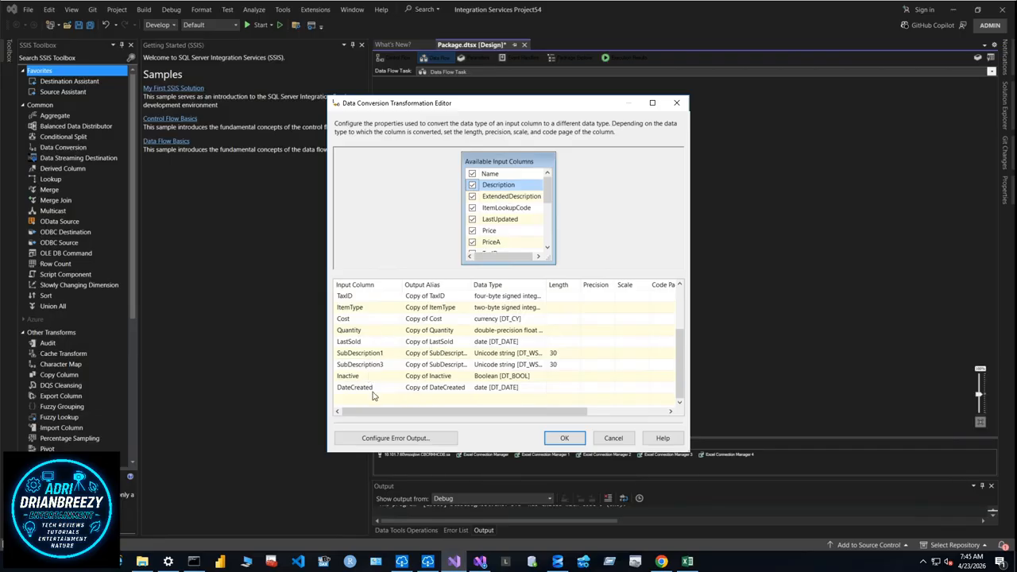
scroll(426, 358, up, 2)
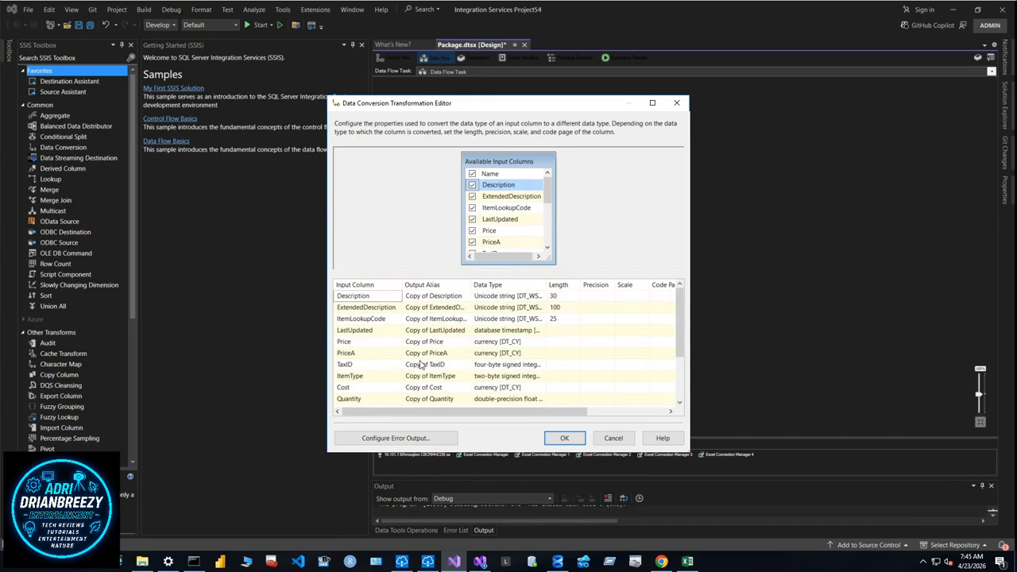
click(512, 332)
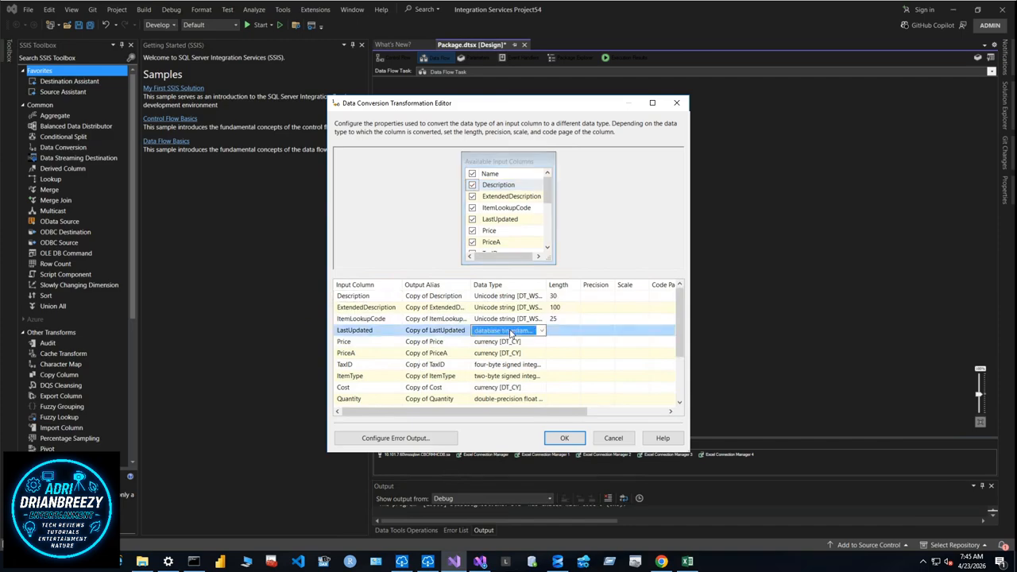
click(539, 332)
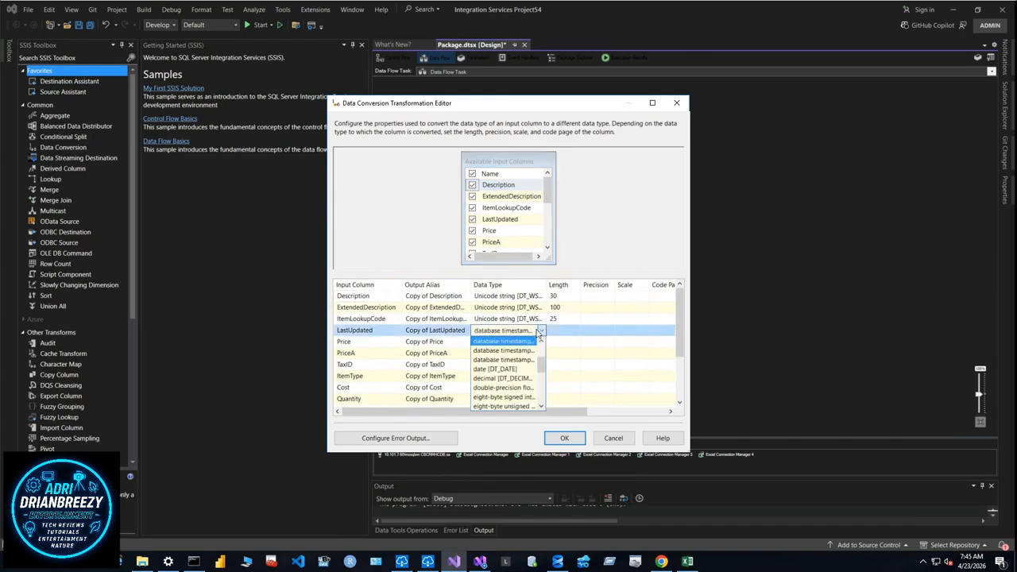
click(488, 371)
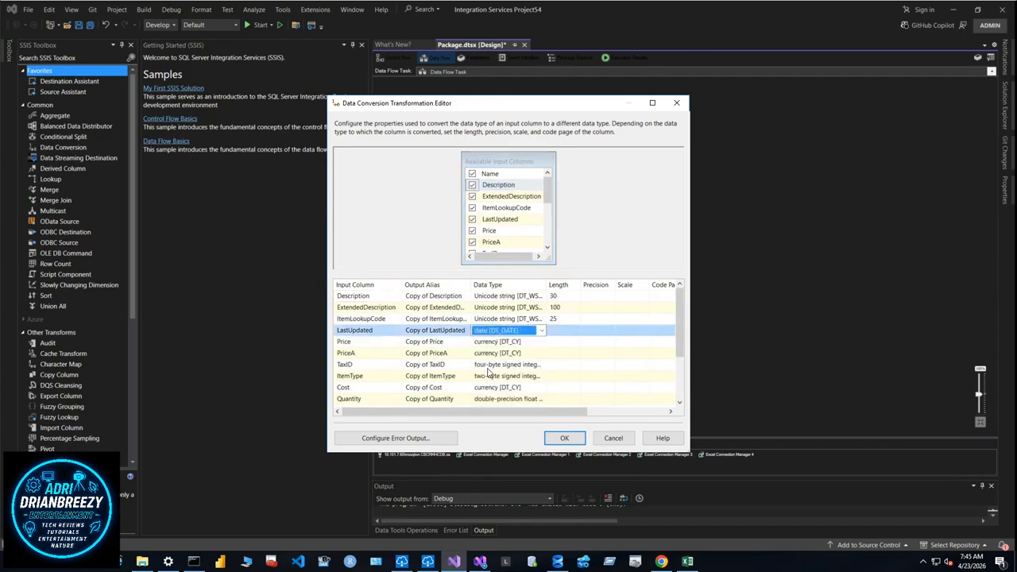
click(559, 438)
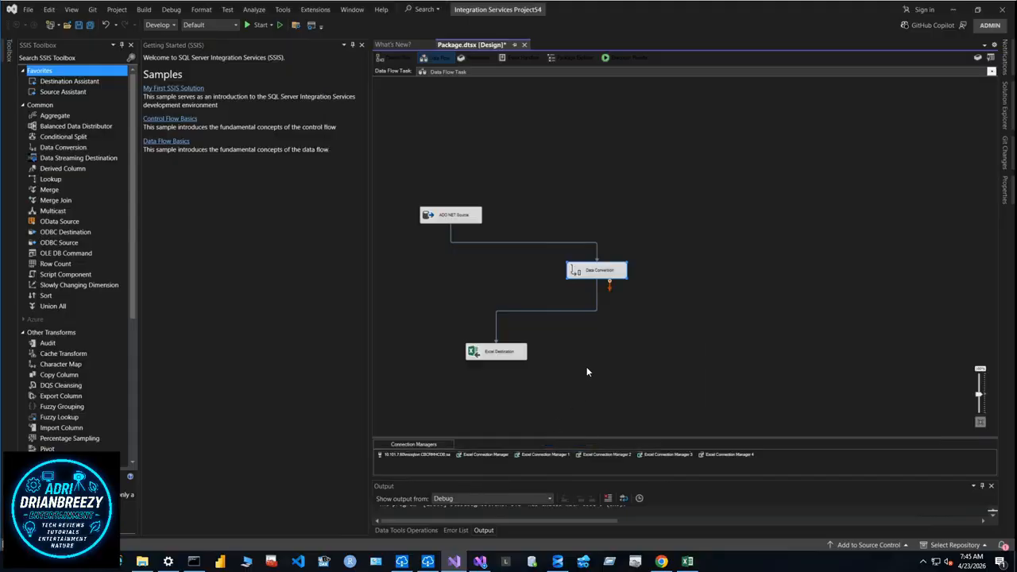
- Run the package and switch to the RMH Items.xlsx workbook in Excel to check the loaded rows
click(653, 340)
click(253, 25)
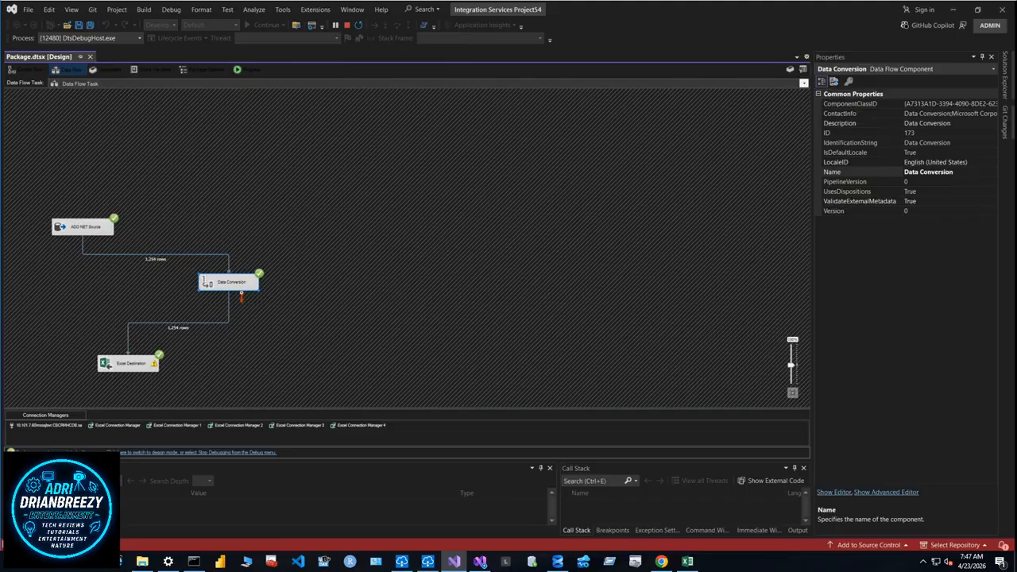
click(690, 565)
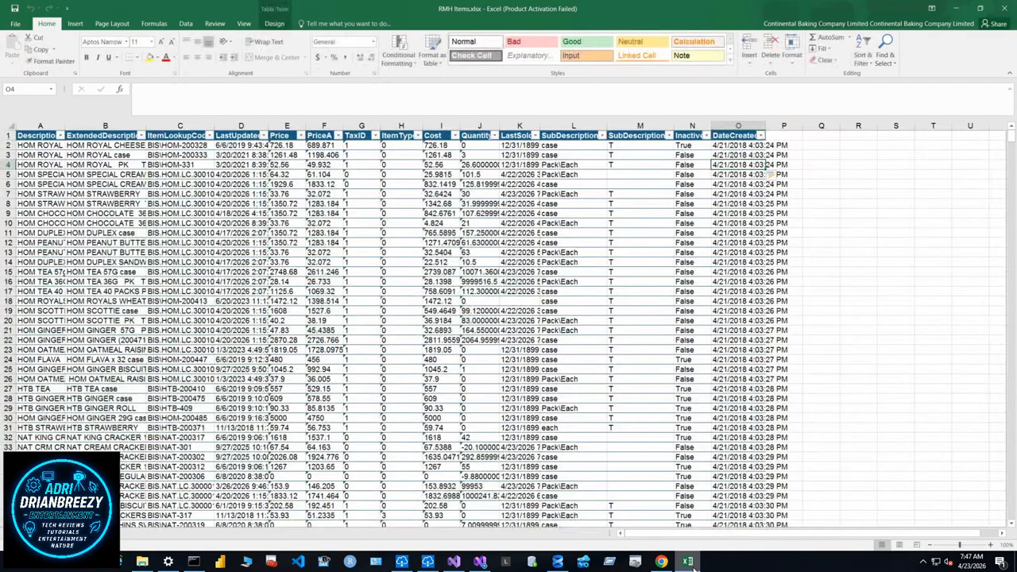
- Autofit the DateCreated and LastUpdated columns and widen the ItemLookupCode column so their contents are readable
double_click(766, 125)
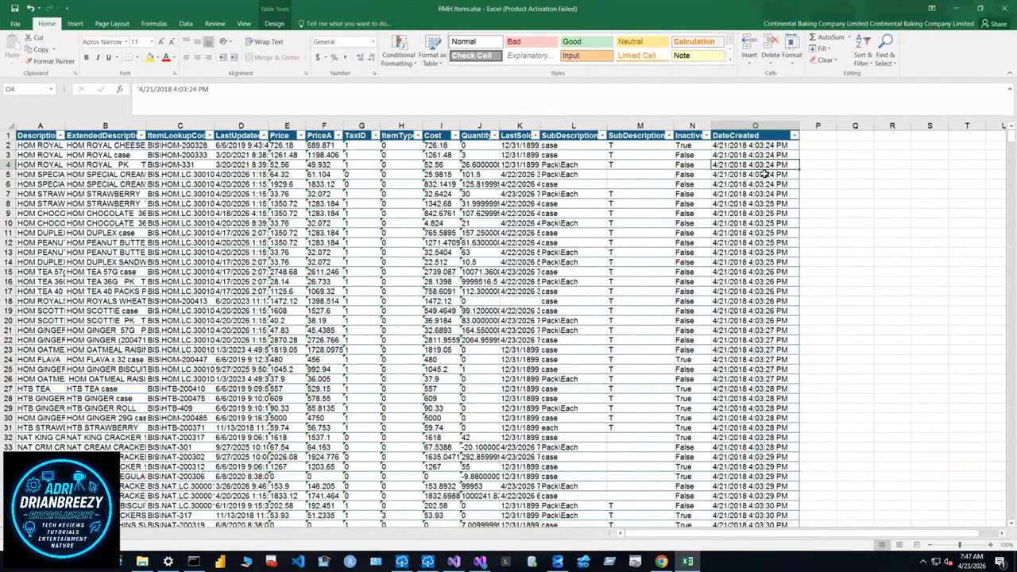
click(760, 125)
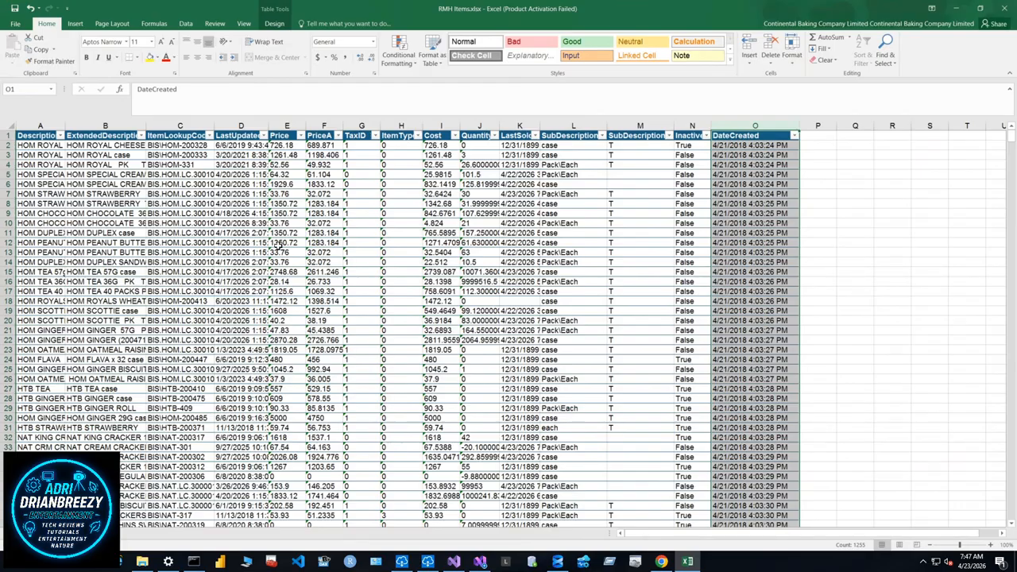
double_click(268, 125)
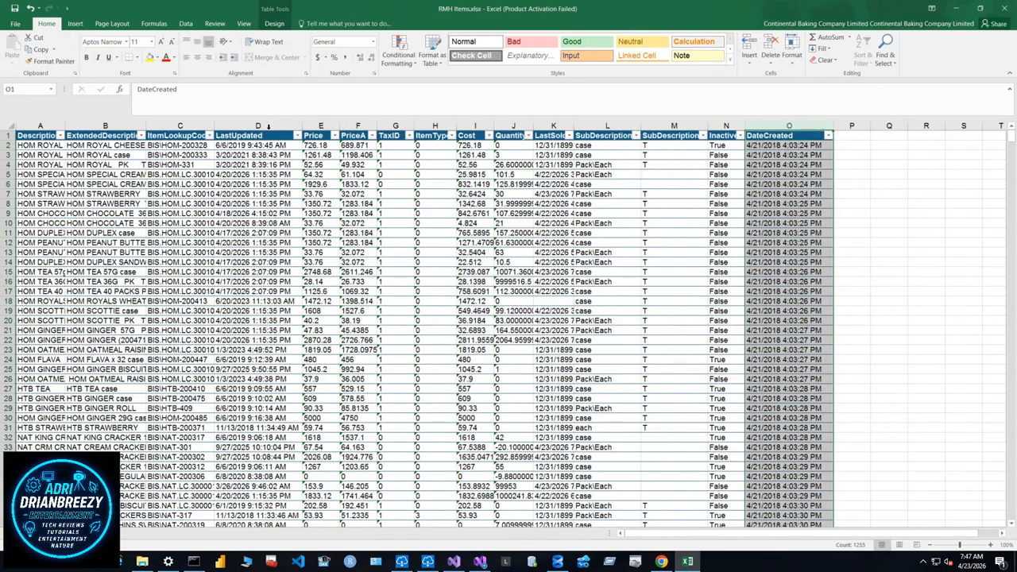
drag(215, 127, 259, 129)
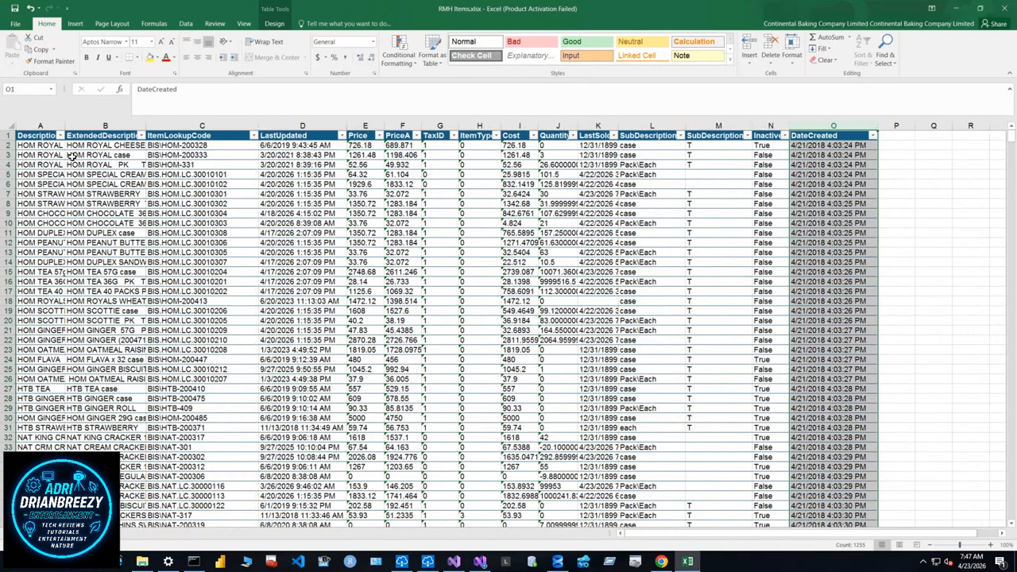
click(909, 215)
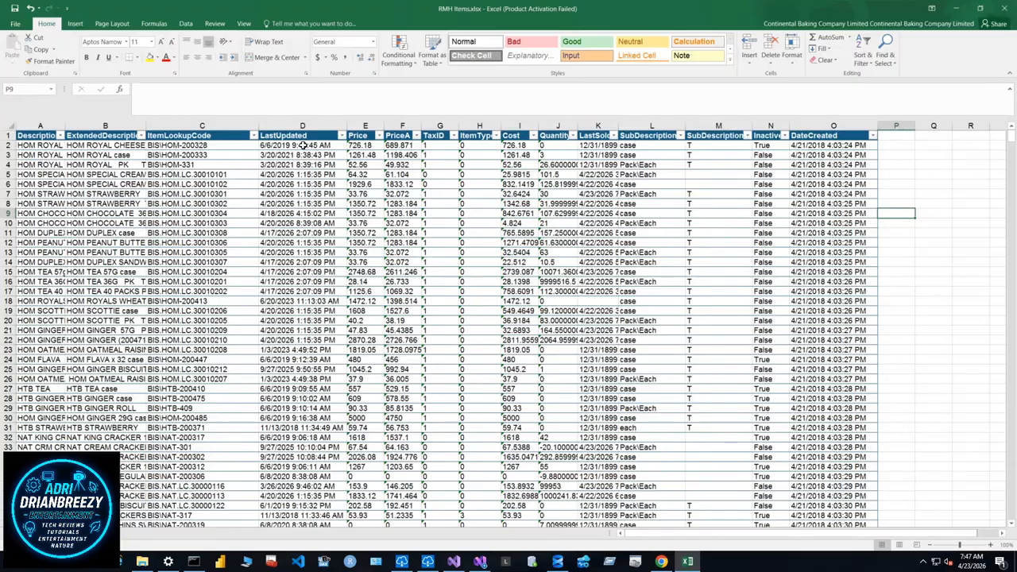
- Add a new worksheet and paste the copied column headers as values starting at cell A1
click(129, 535)
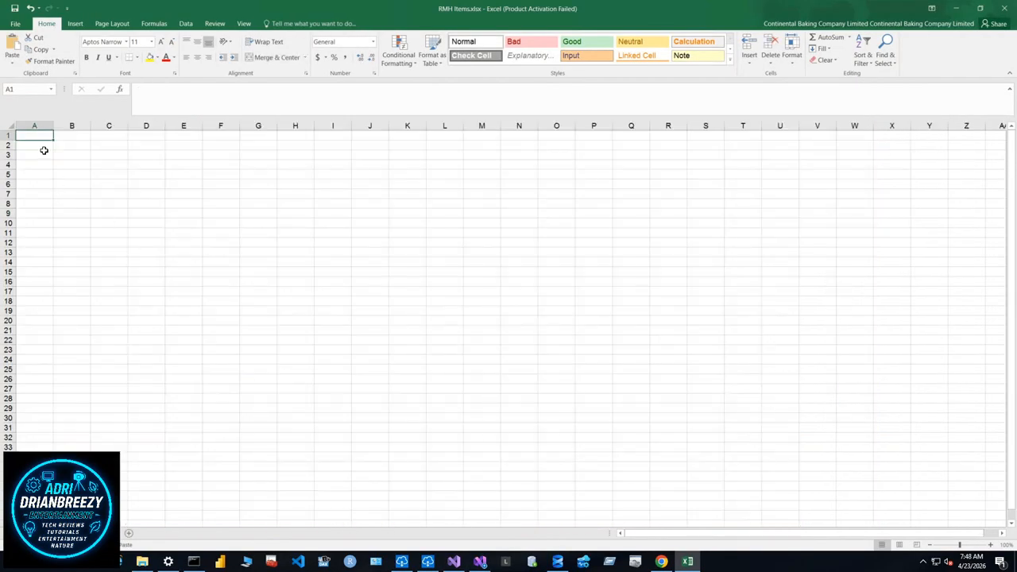
right_click(44, 136)
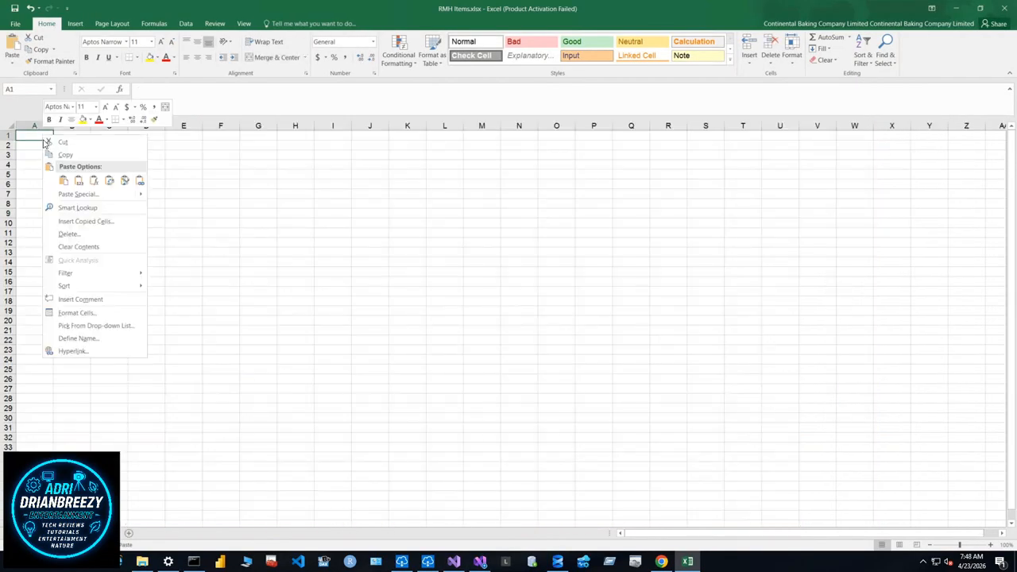
click(79, 181)
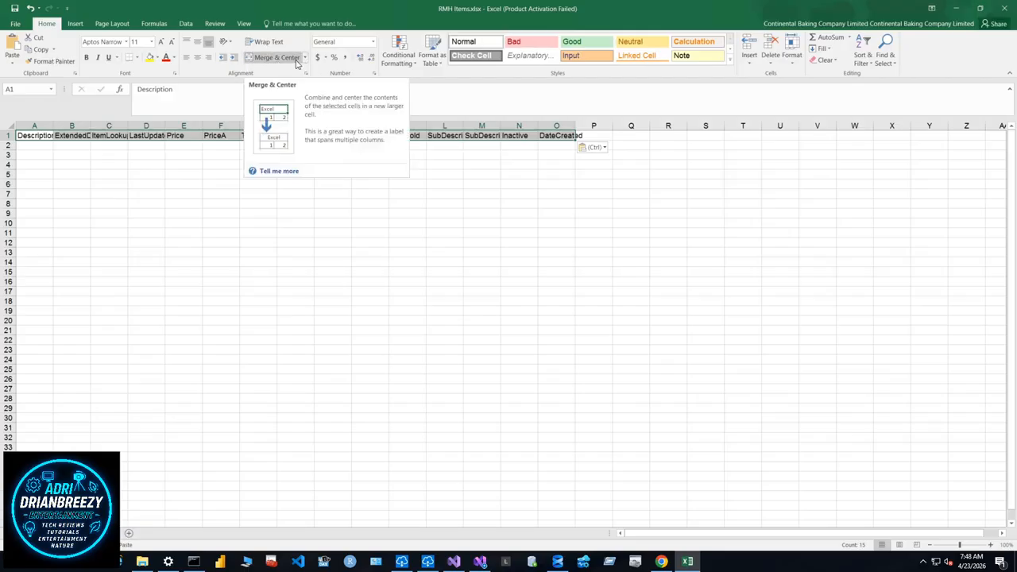
- Format the pasted header row as a table in a light blue style, with the first row as headers
click(432, 53)
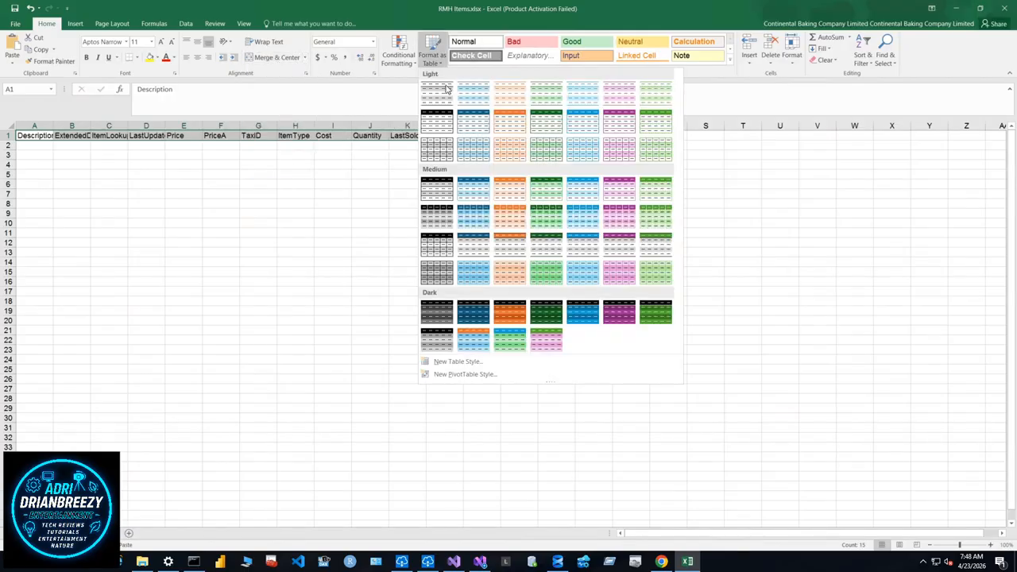
click(464, 121)
click(297, 205)
click(305, 221)
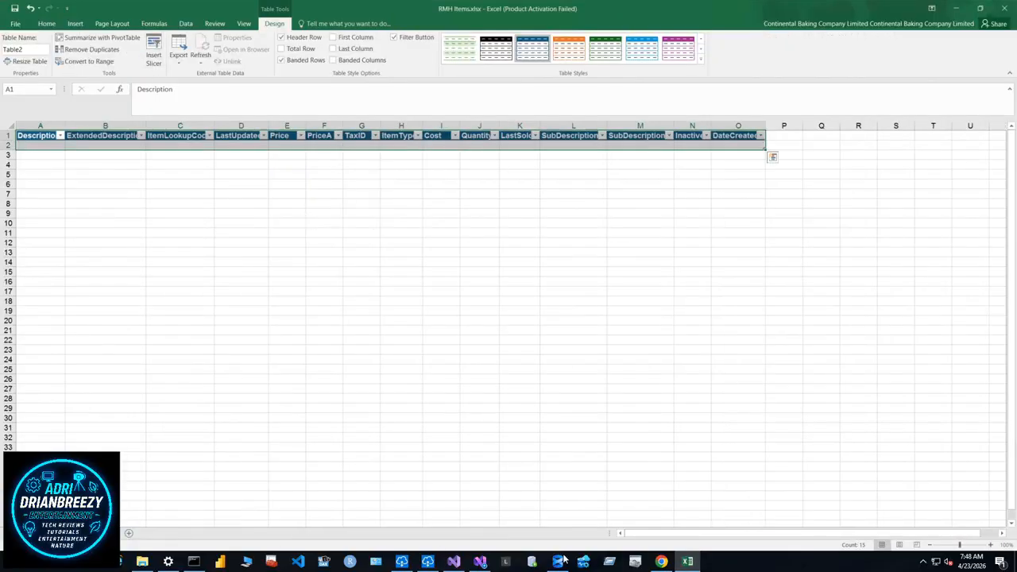
- Switch back to Visual Studio and stop debugging the package
click(454, 561)
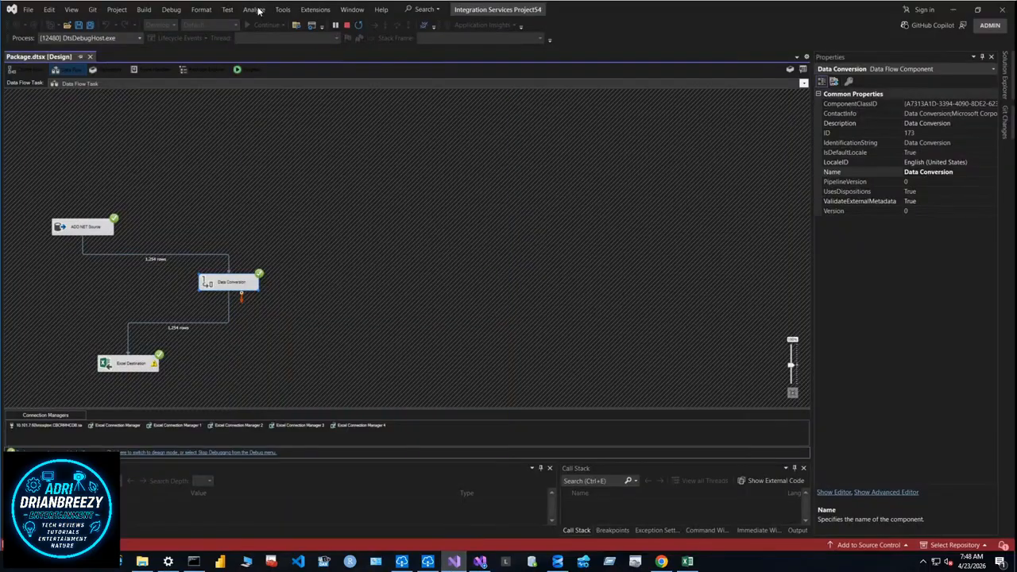
click(346, 24)
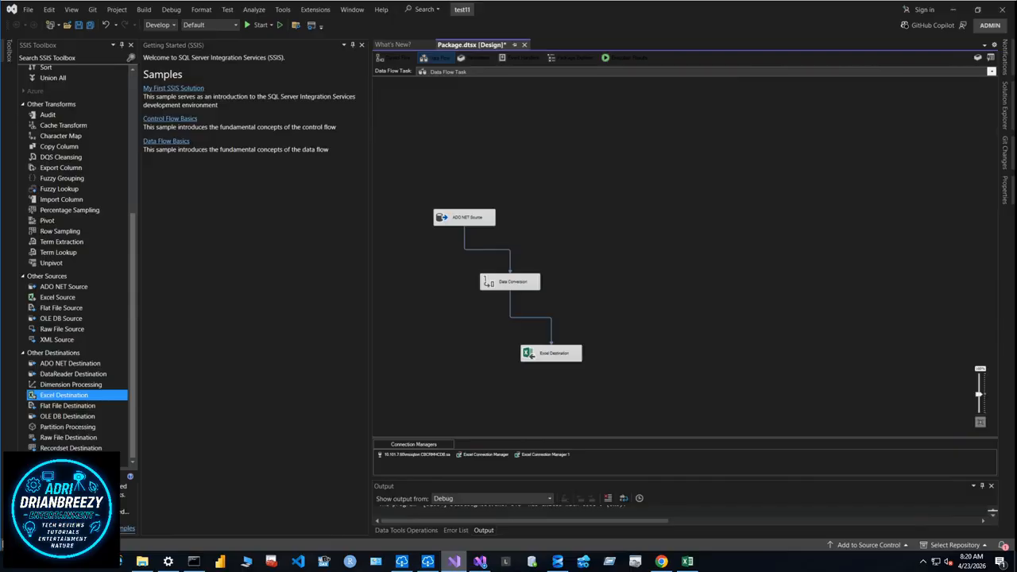
- Check which input columns are converted and their output data types in the Data Conversion transformation, and accept its settings
double_click(510, 281)
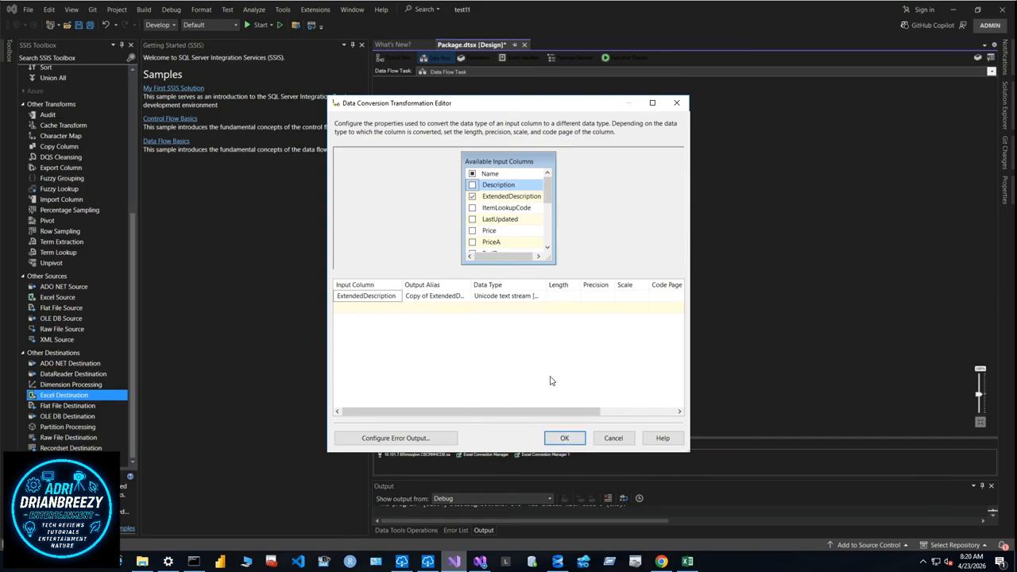
click(562, 440)
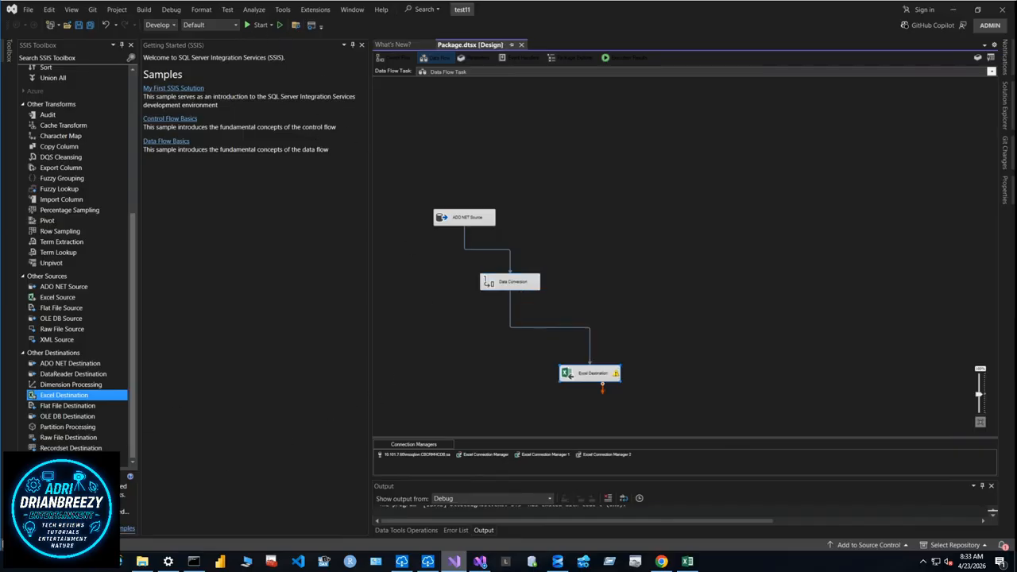
- Run the package to load the converted rows into the Excel destination, and stop debugging
click(250, 25)
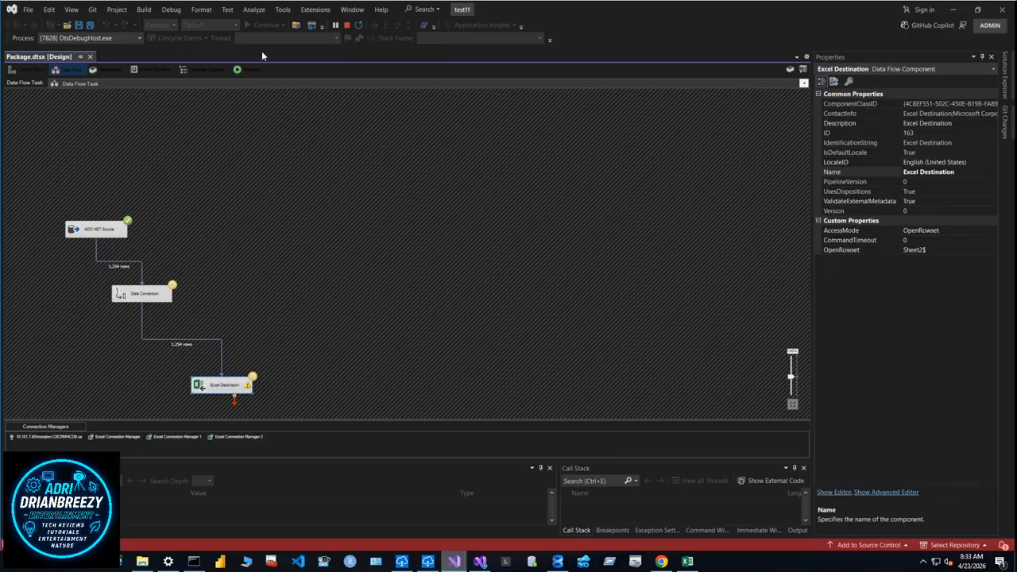
click(347, 24)
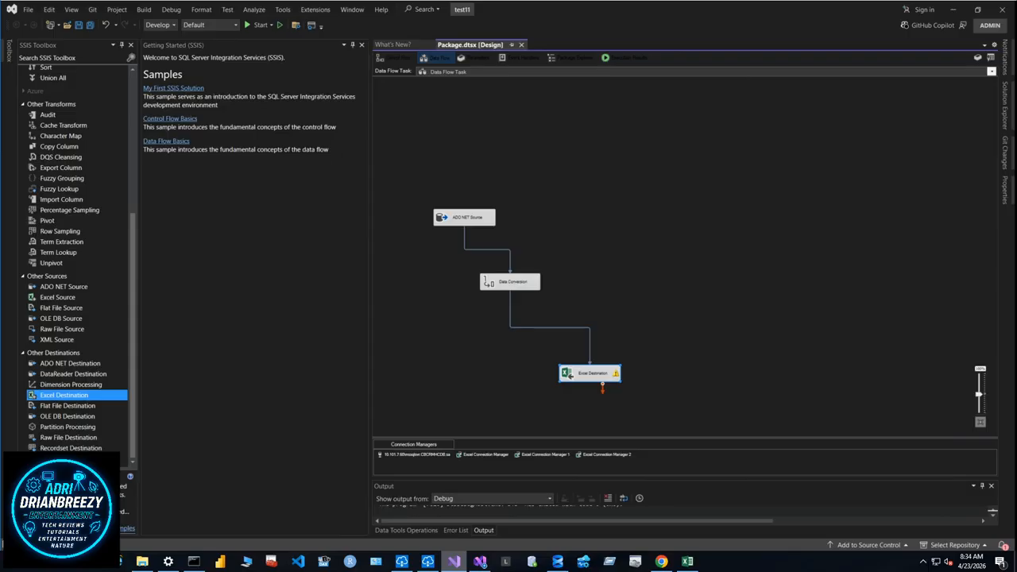
- Switch to the RMH Items workbook in Excel and compare the date and time values in the DateCreated column on the two sheets
key(alt+Tab)
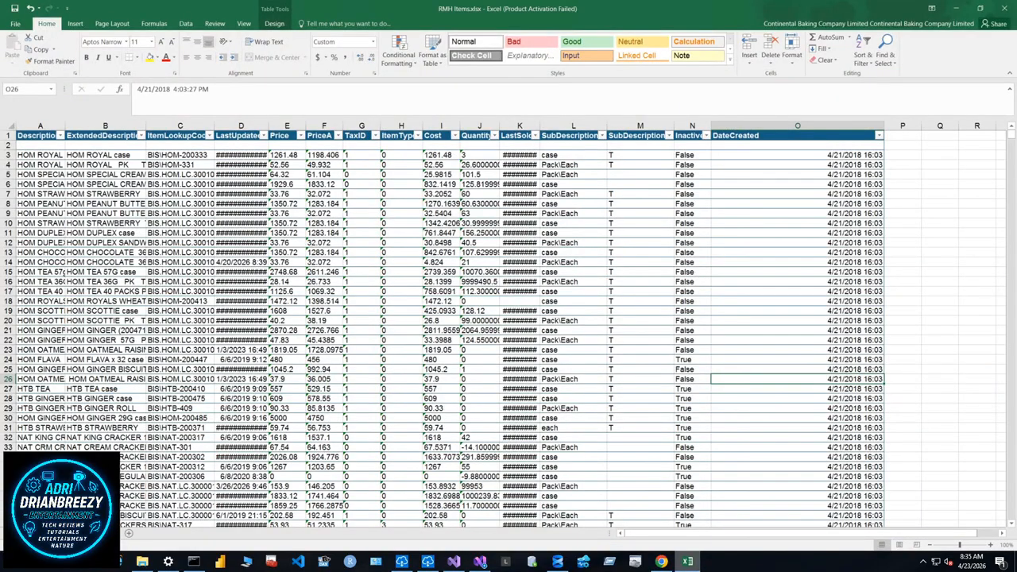
click(829, 156)
drag(847, 166, 855, 242)
click(855, 242)
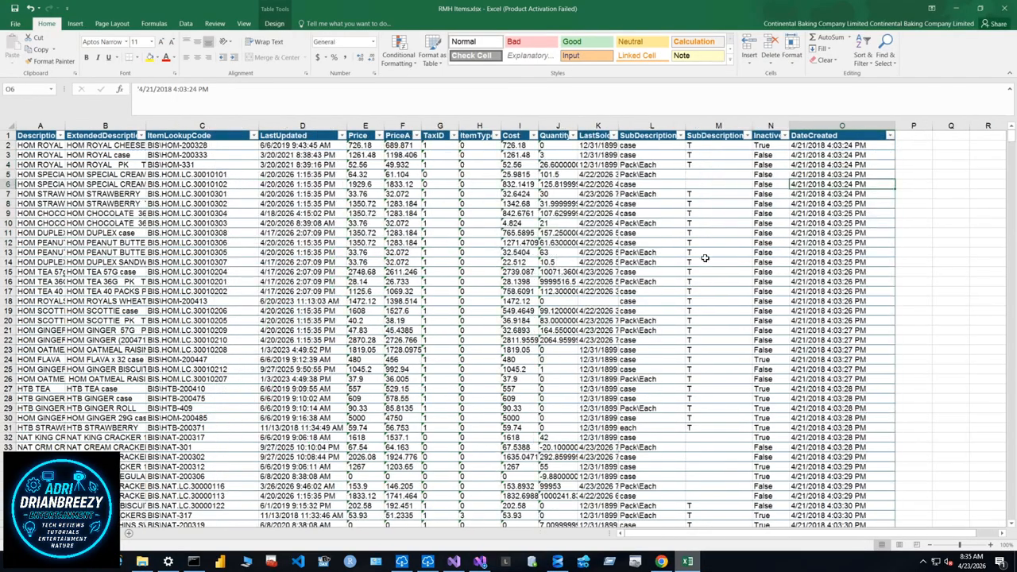
drag(855, 165, 867, 276)
click(869, 340)
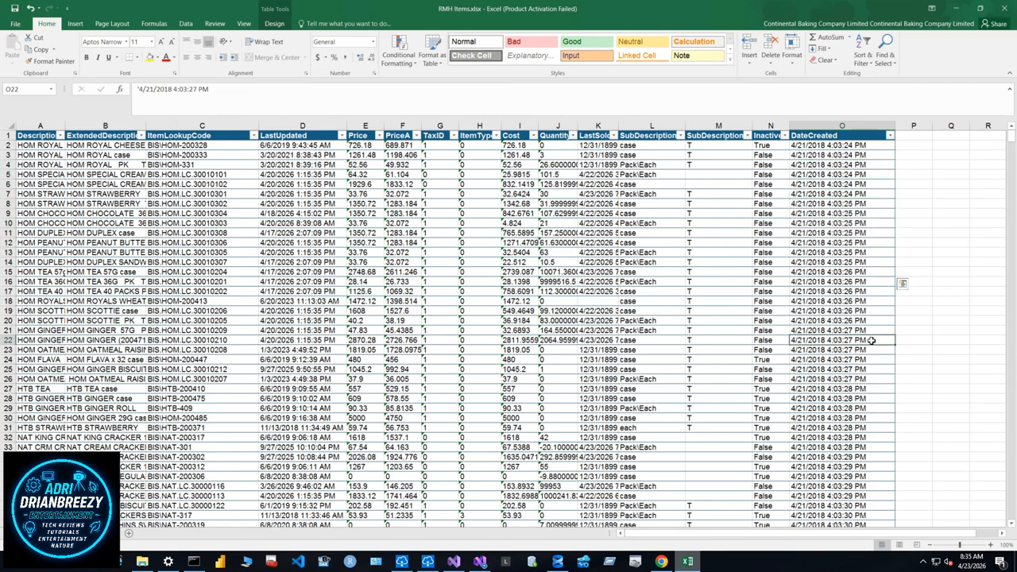
drag(879, 408, 867, 282)
click(865, 281)
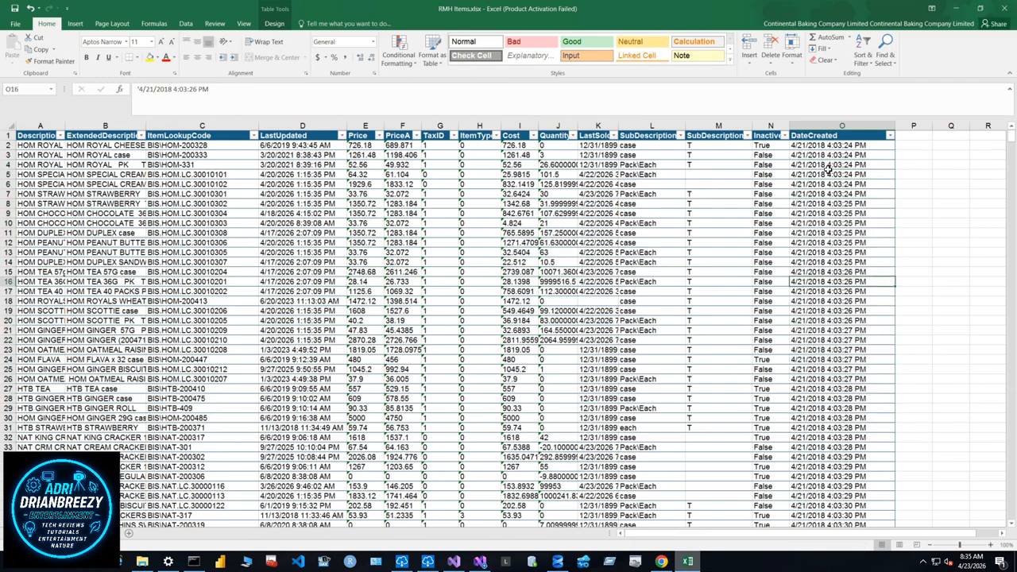